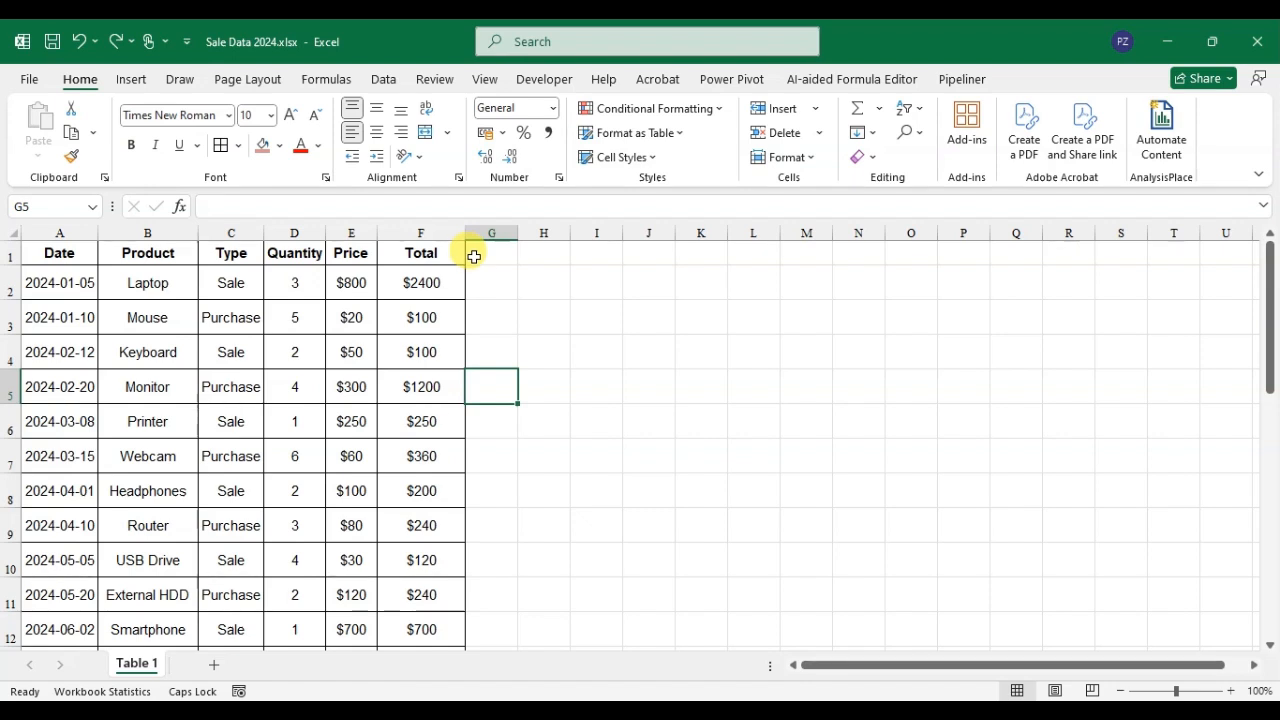
# Fill the Laptop total in cell F2 with the light orange theme color
pyautogui.click(441, 285)
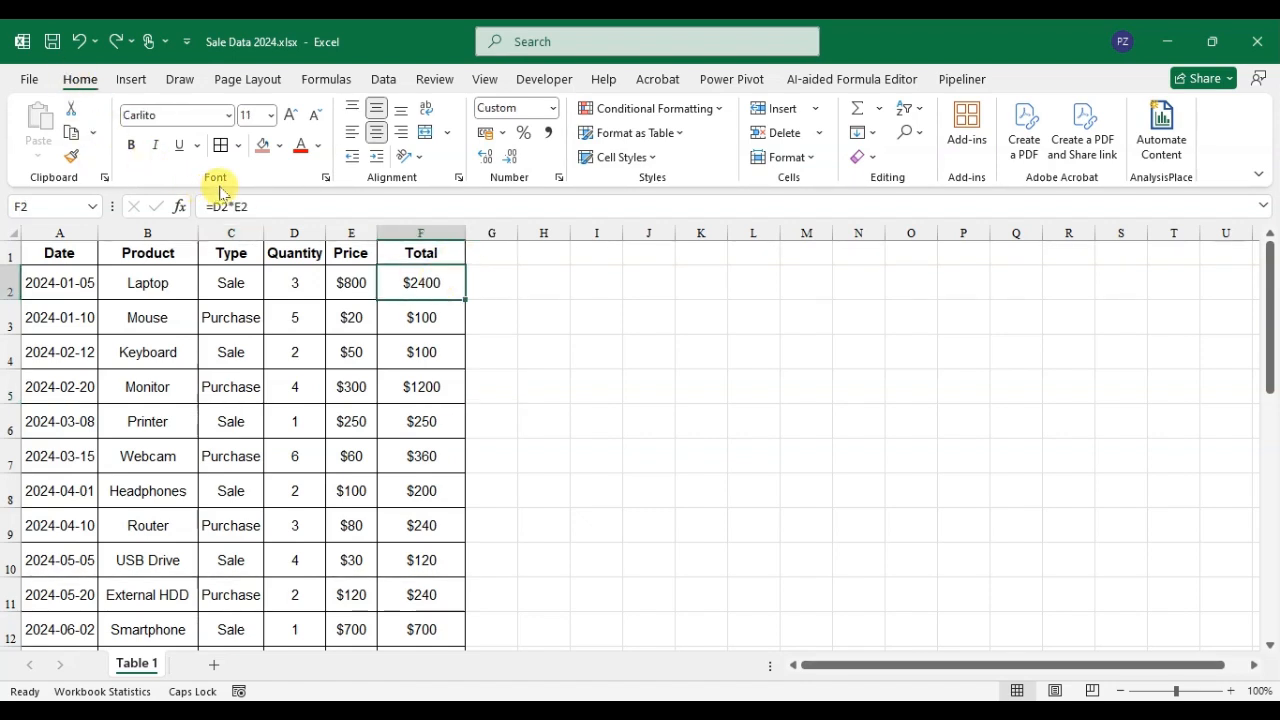
pyautogui.click(285, 148)
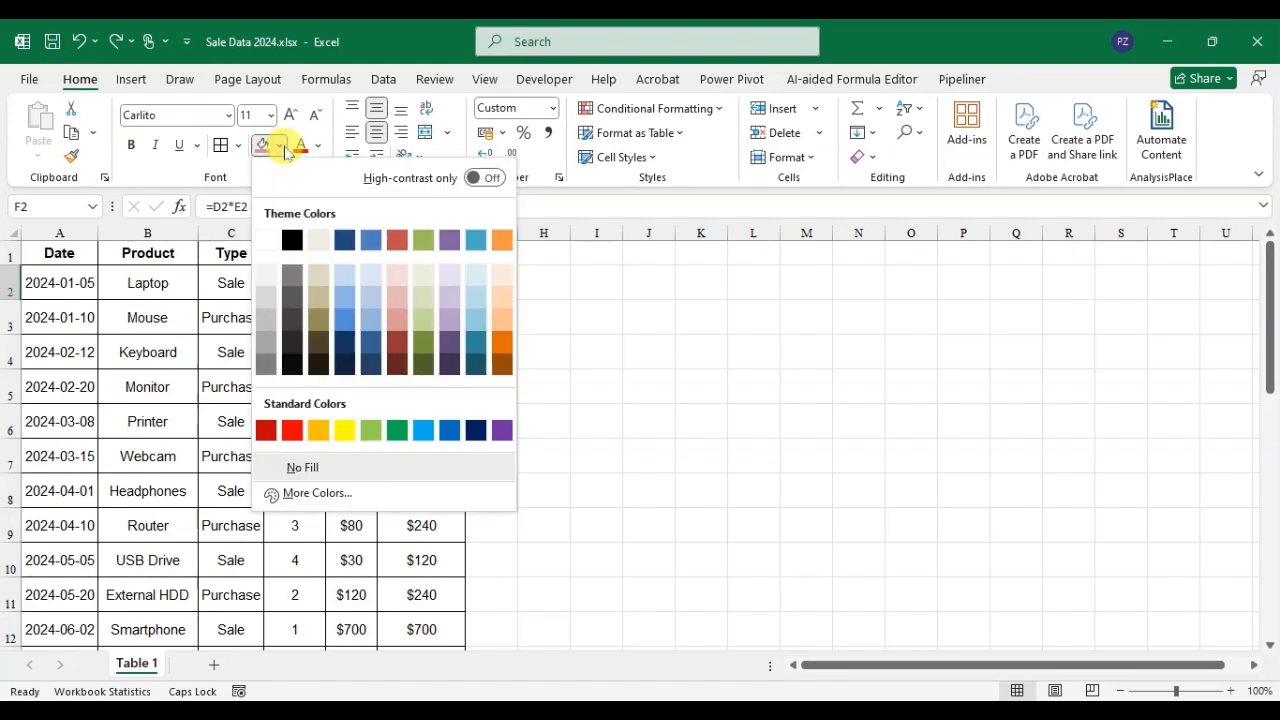
pyautogui.click(501, 321)
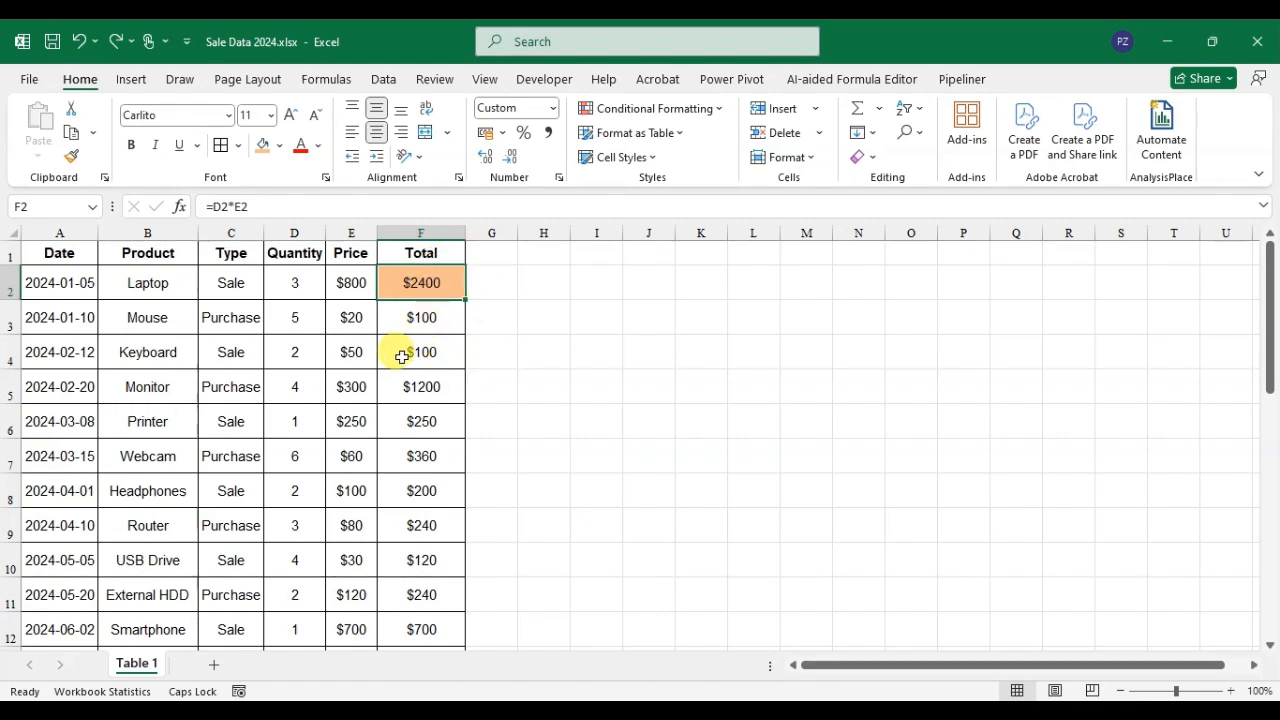
# Repeat the light orange fill on the Keyboard and Printer totals in cells F4 and F6
pyautogui.click(454, 356)
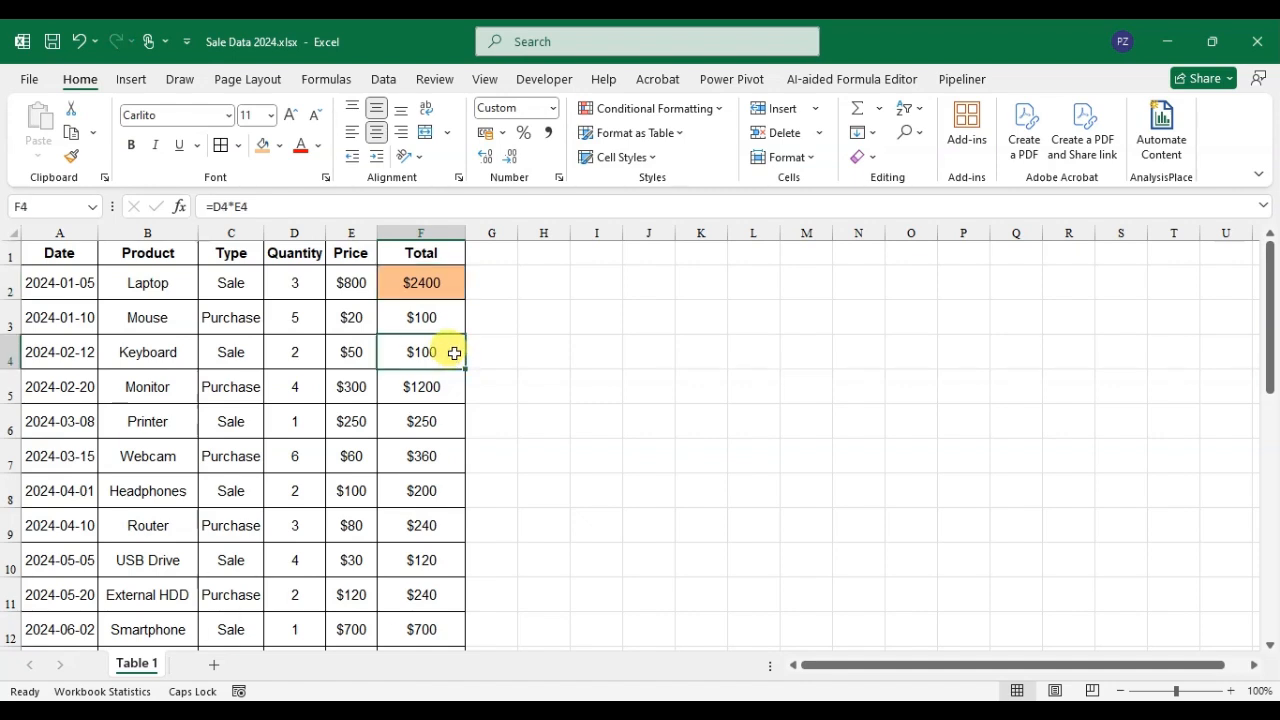
pyautogui.press('F4')
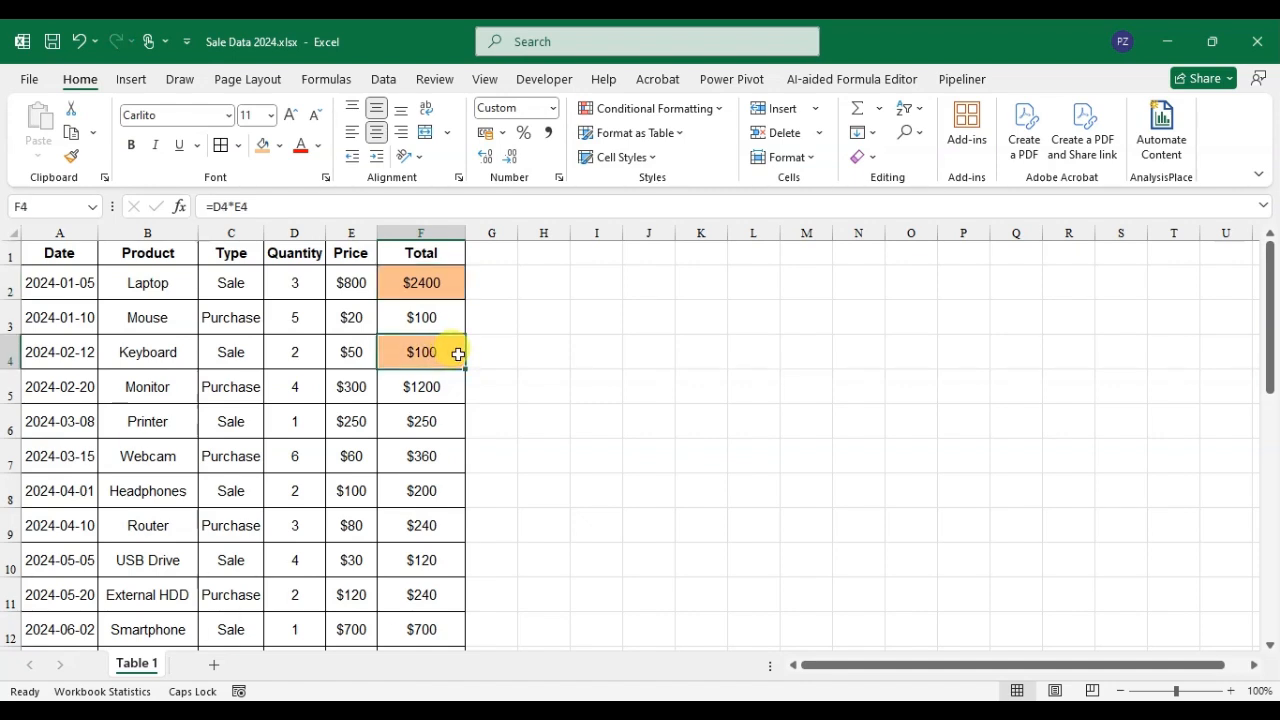
pyautogui.click(441, 428)
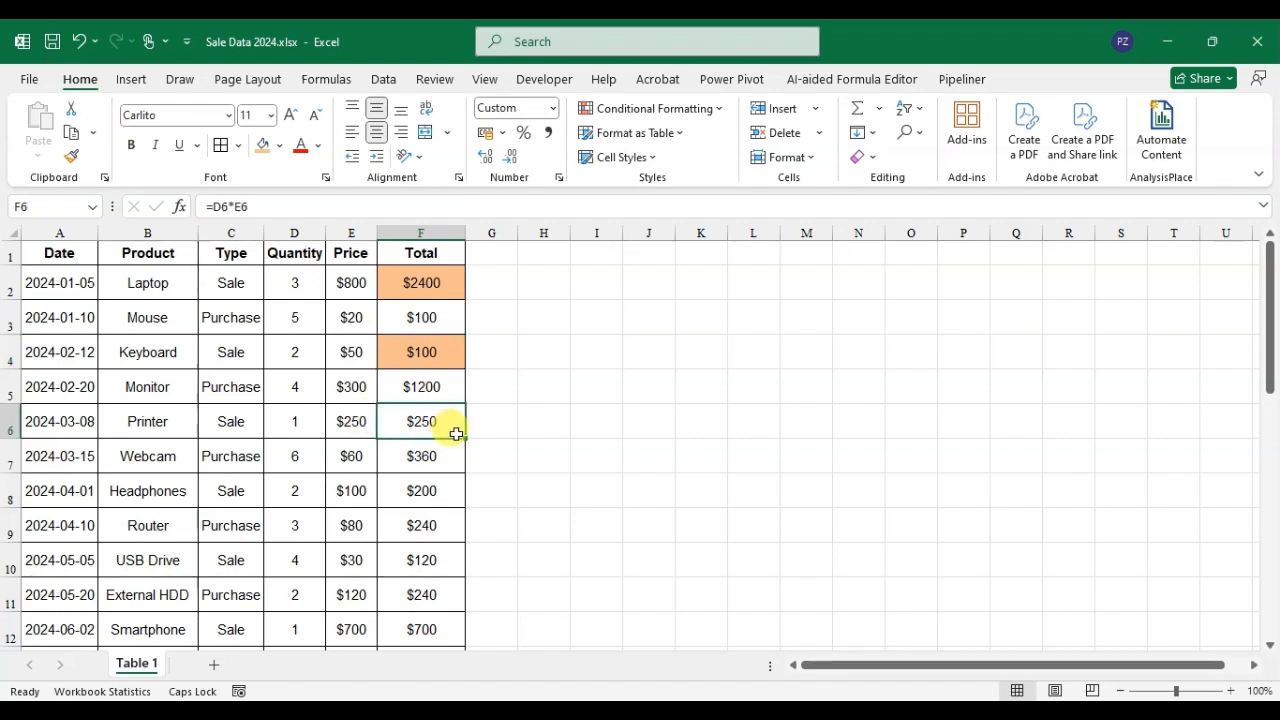
pyautogui.press('F4')
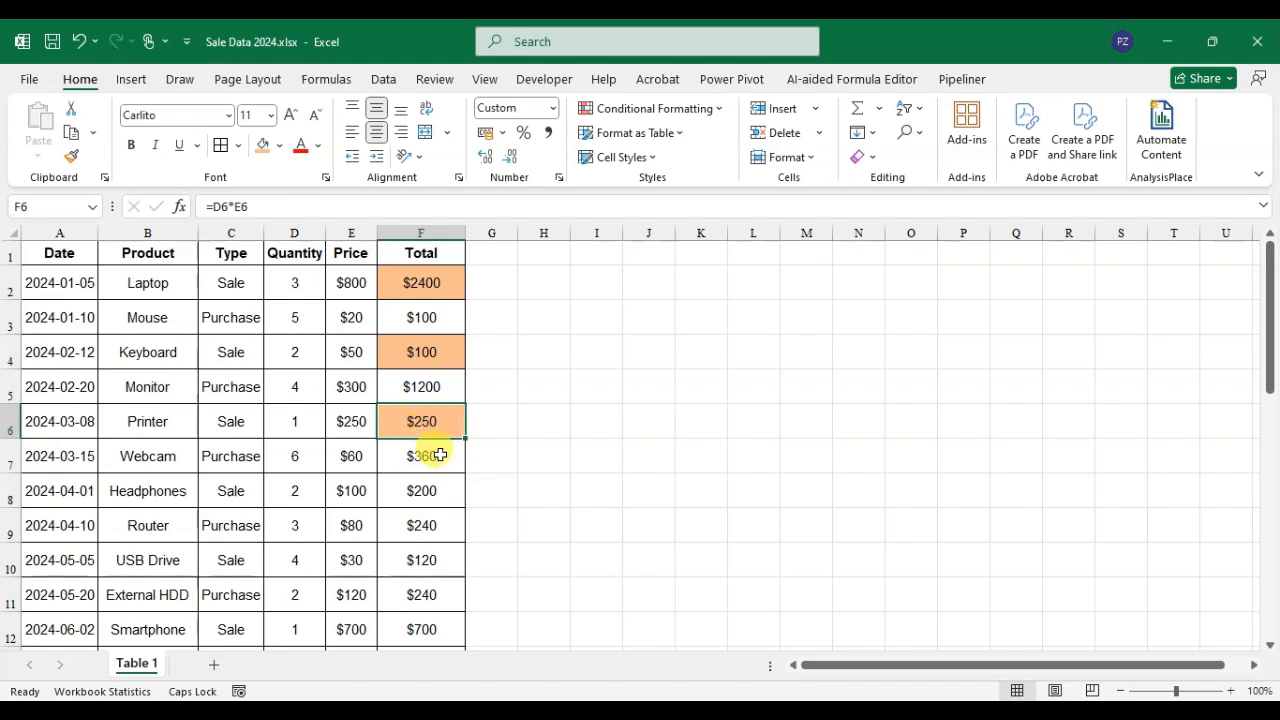
# Fill the Headphones total in cell F8 with a magenta chosen from the standard palette of additional colors
pyautogui.click(441, 487)
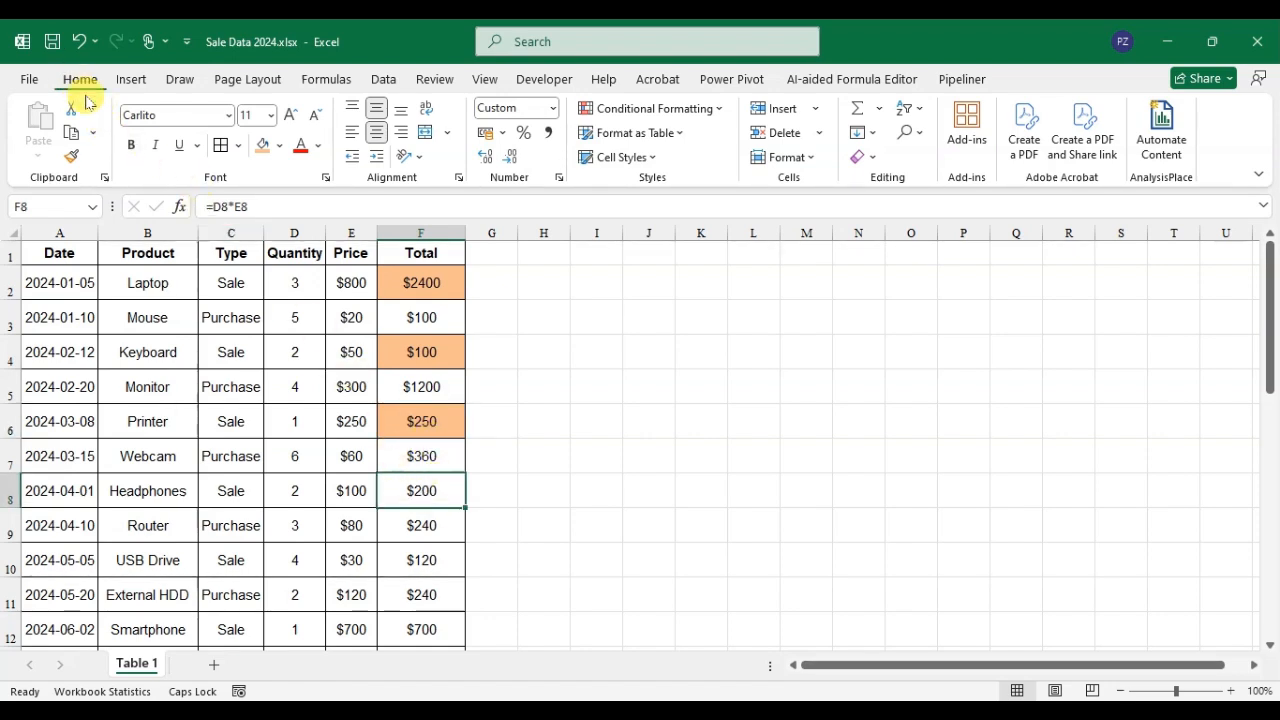
pyautogui.click(281, 146)
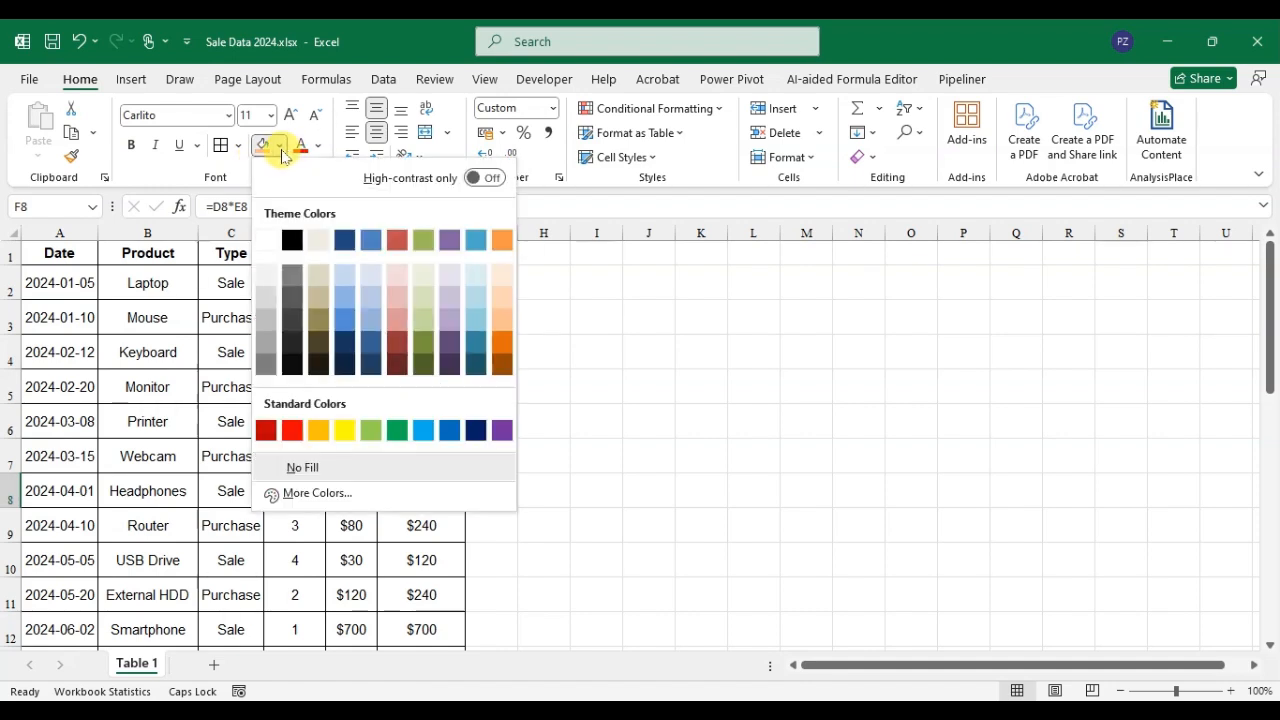
pyautogui.click(345, 494)
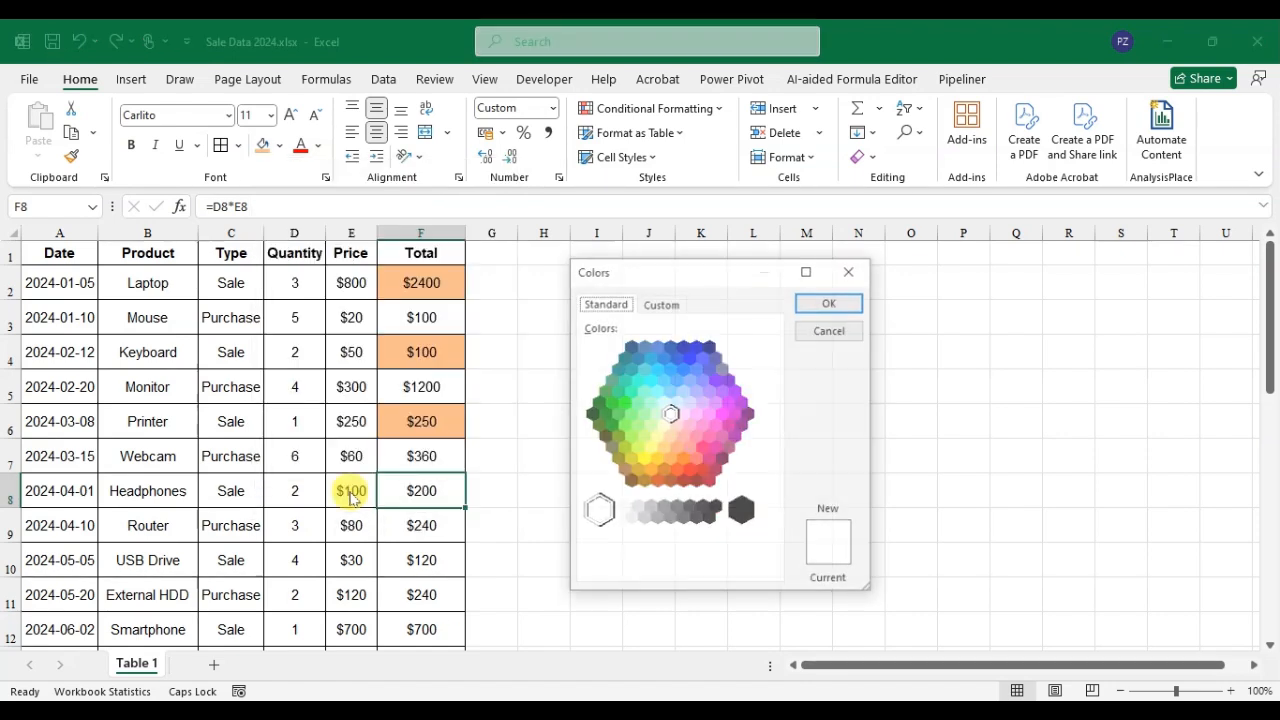
pyautogui.click(660, 305)
pyautogui.click(606, 303)
pyautogui.click(679, 449)
pyautogui.click(722, 436)
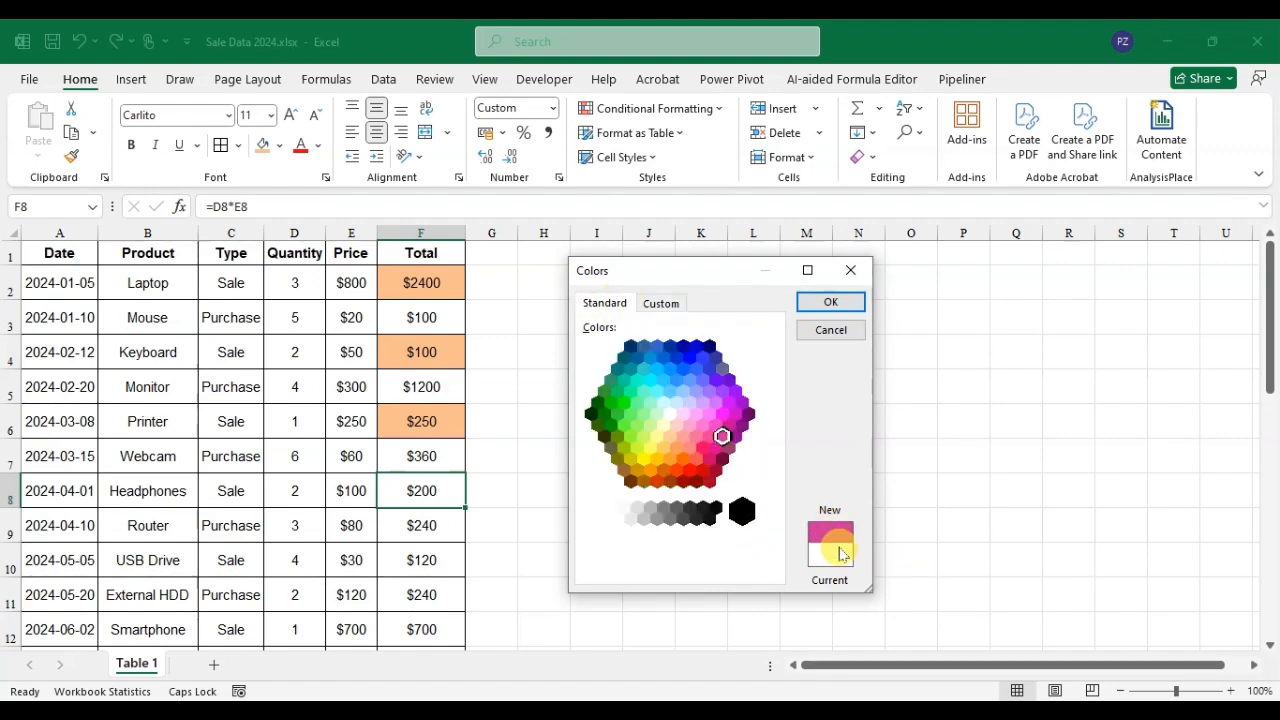
pyautogui.click(734, 437)
pyautogui.click(710, 424)
pyautogui.click(729, 425)
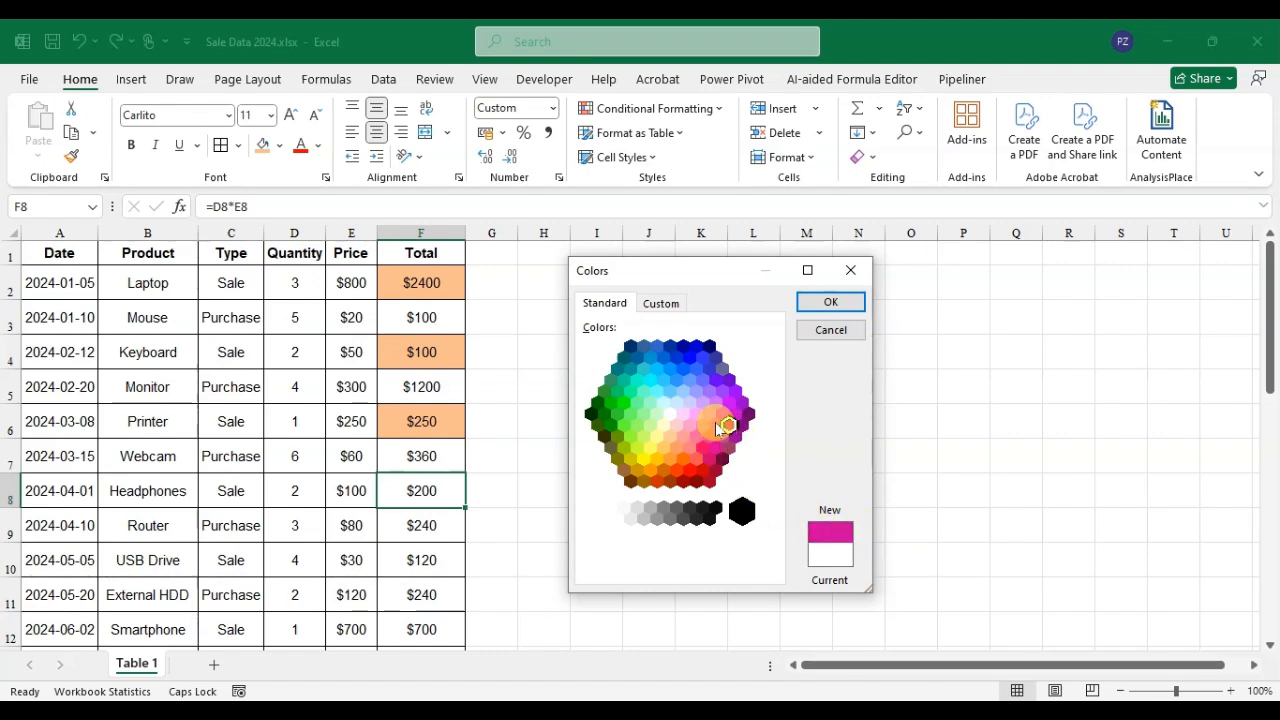
pyautogui.click(828, 300)
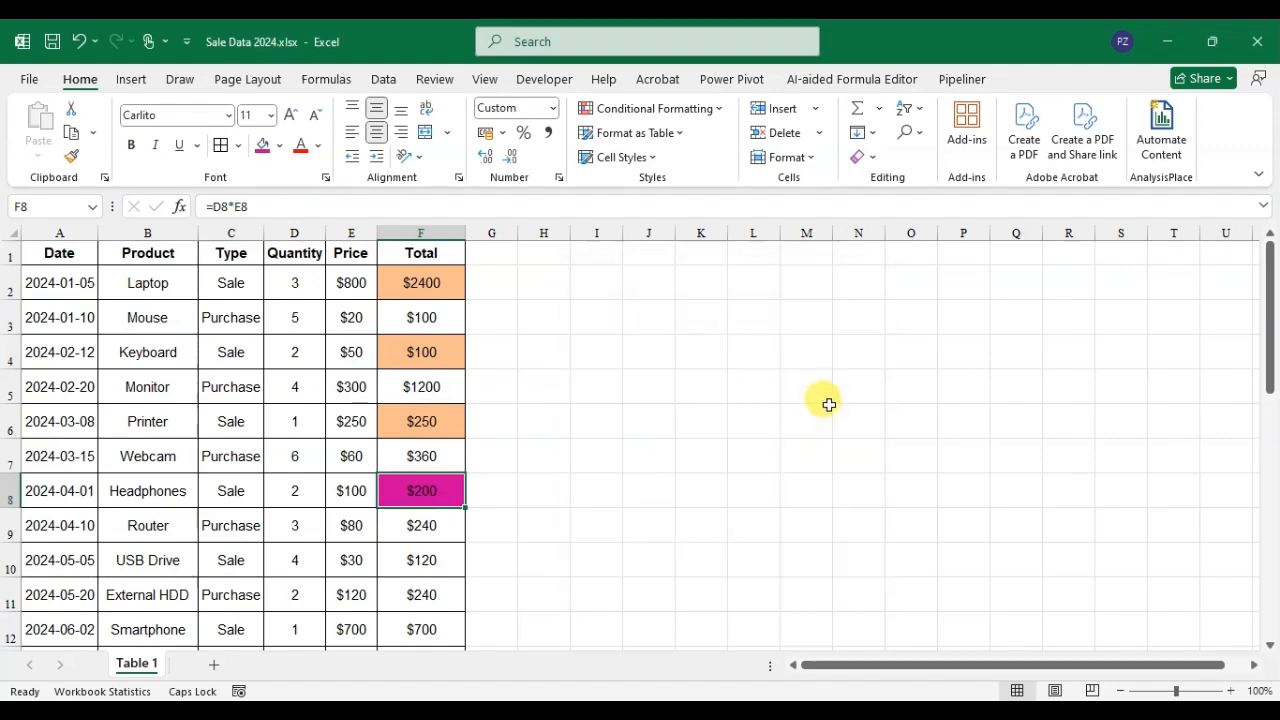
# Open the custom color settings for the fill of the USB Drive total in cell F10
pyautogui.click(429, 561)
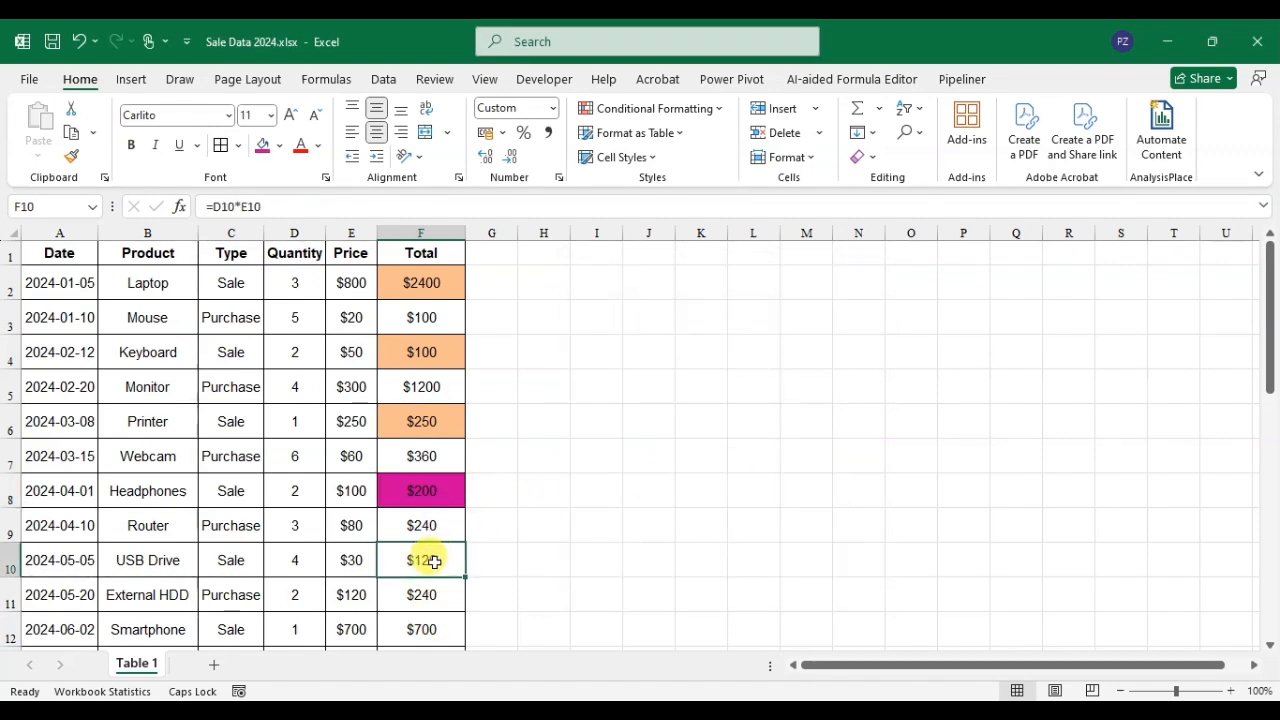
pyautogui.click(279, 145)
pyautogui.click(318, 558)
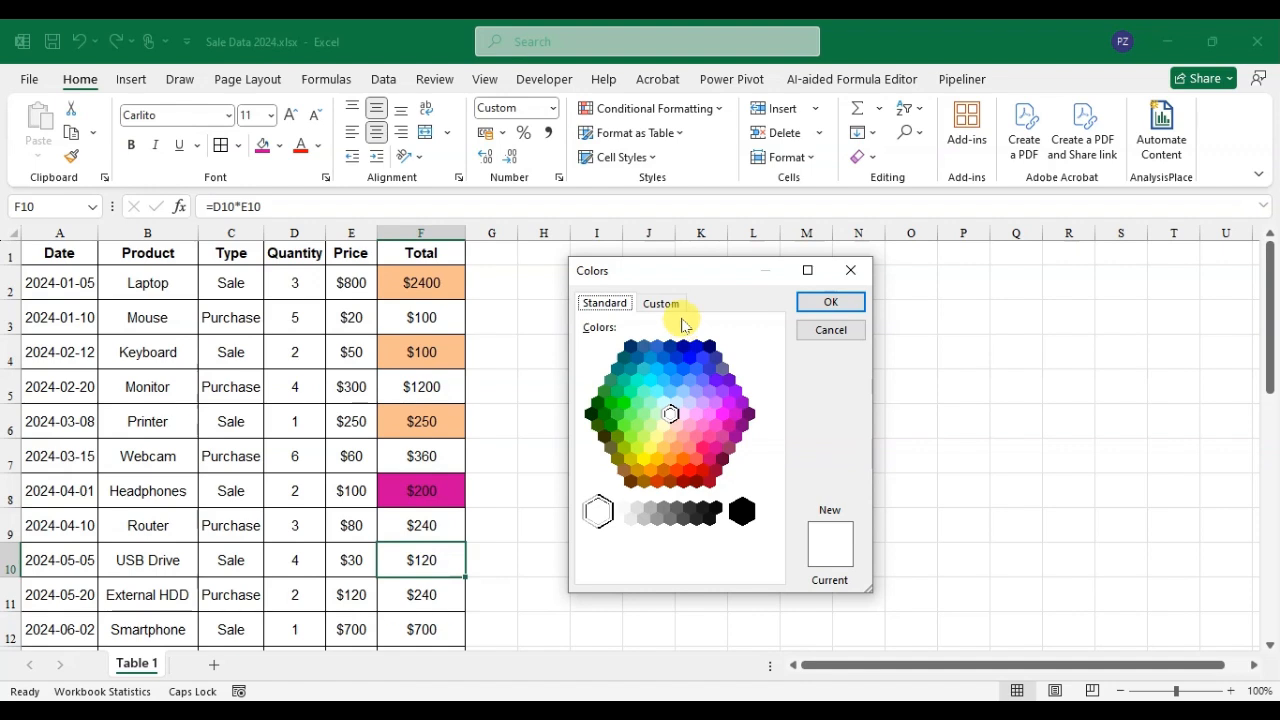
pyautogui.click(663, 304)
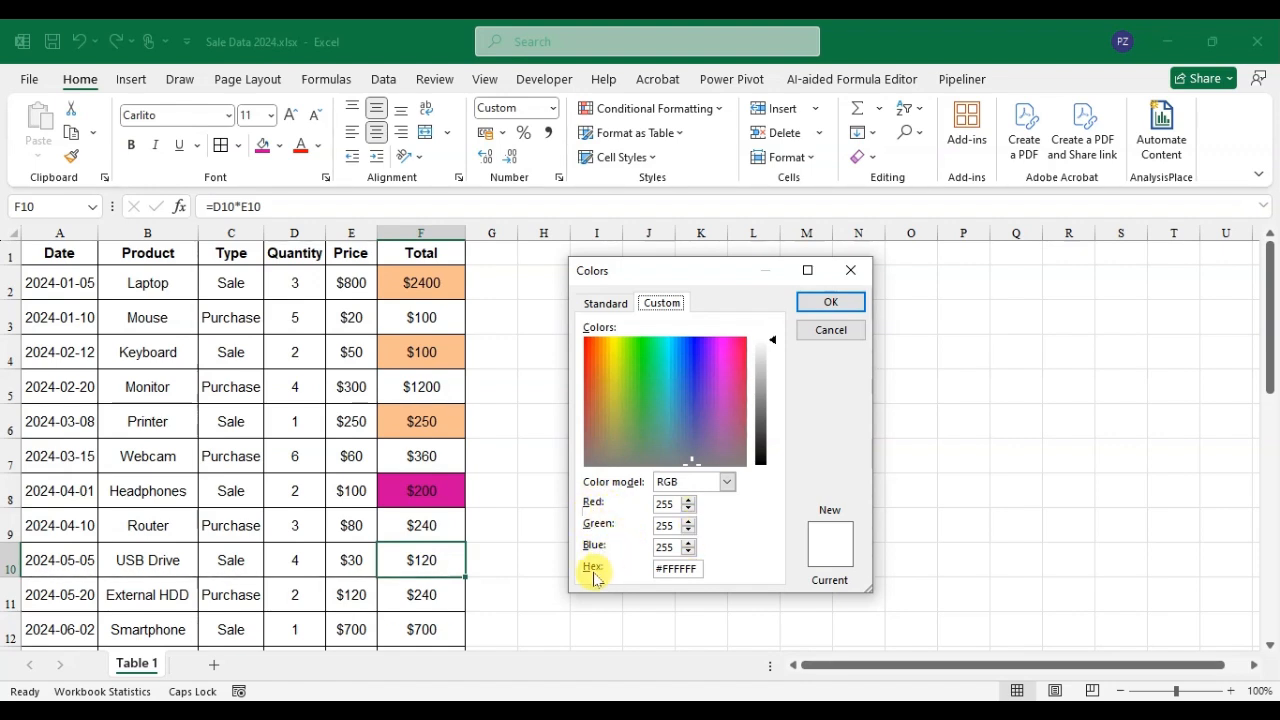
# Try a lower Red value and various hues across the custom color spectrum for the F10 fill
pyautogui.click(688, 510)
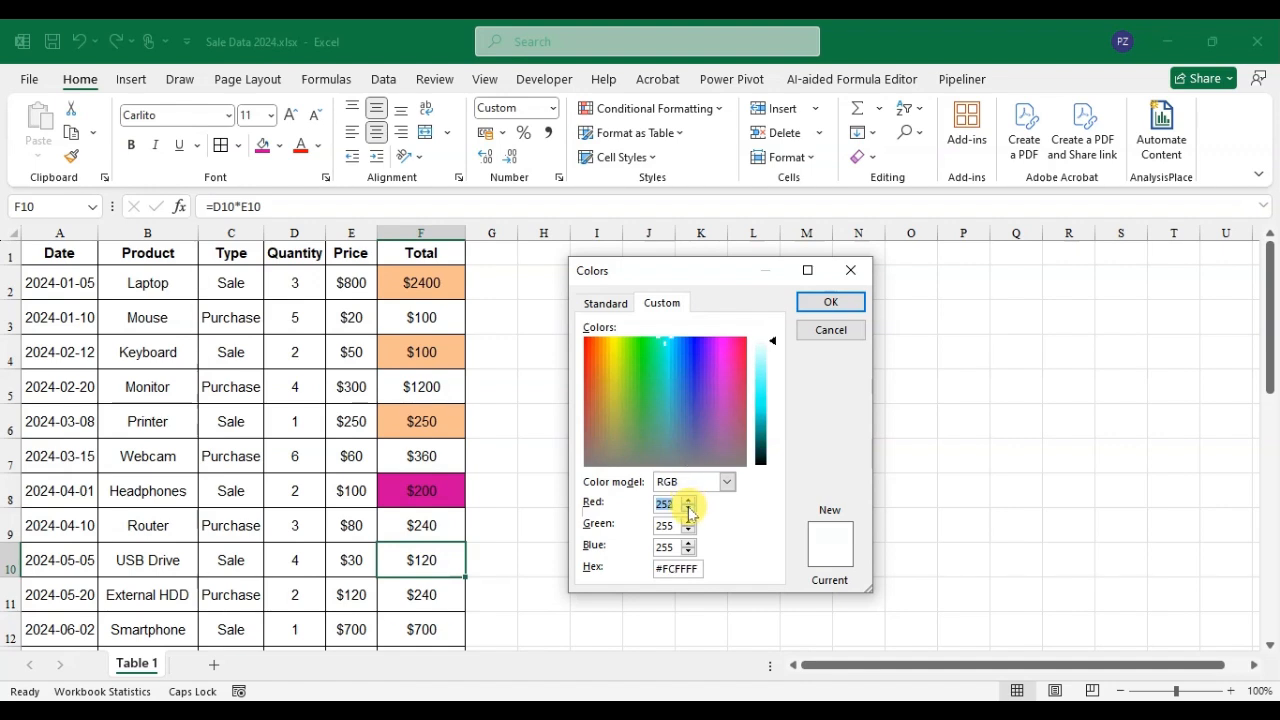
pyautogui.click(694, 384)
pyautogui.click(652, 390)
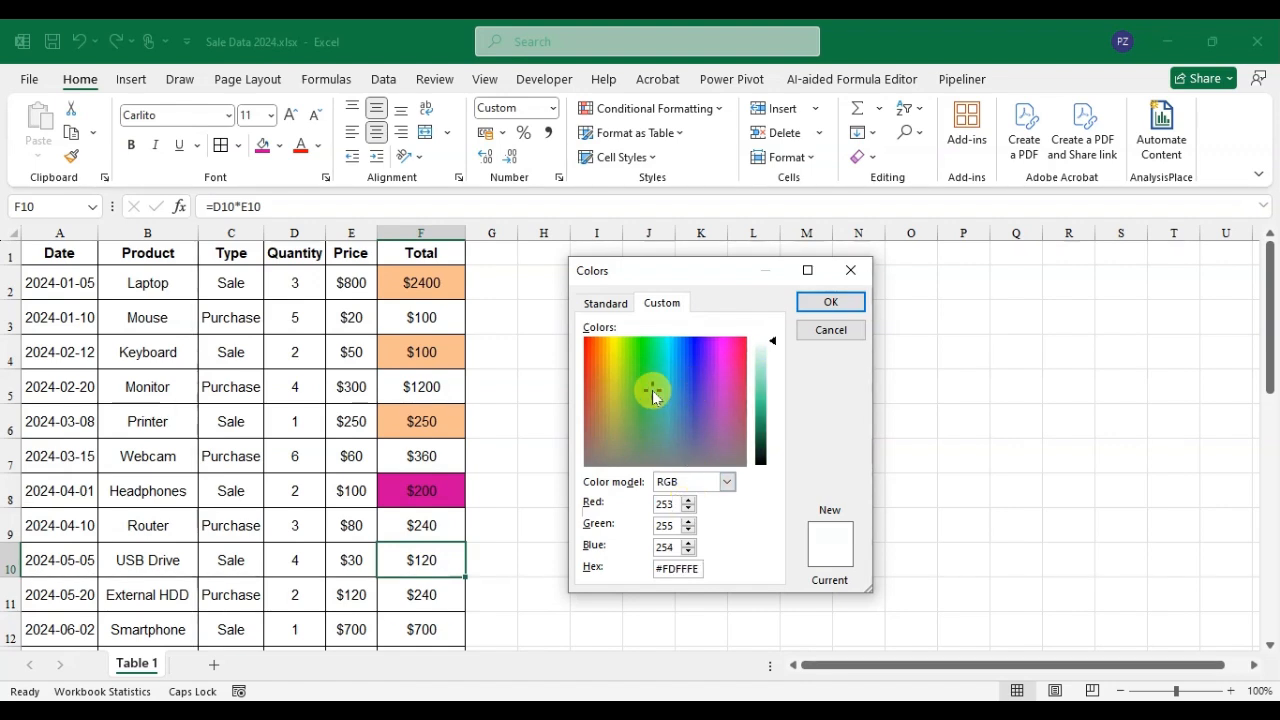
pyautogui.click(731, 389)
pyautogui.click(714, 372)
pyautogui.click(646, 370)
pyautogui.click(597, 370)
pyautogui.click(612, 420)
pyautogui.click(631, 421)
pyautogui.click(640, 385)
# Lower the custom color's Red value to 244 and its Green value to 251
pyautogui.click(689, 511)
pyautogui.click(689, 511)
pyautogui.click(689, 511)
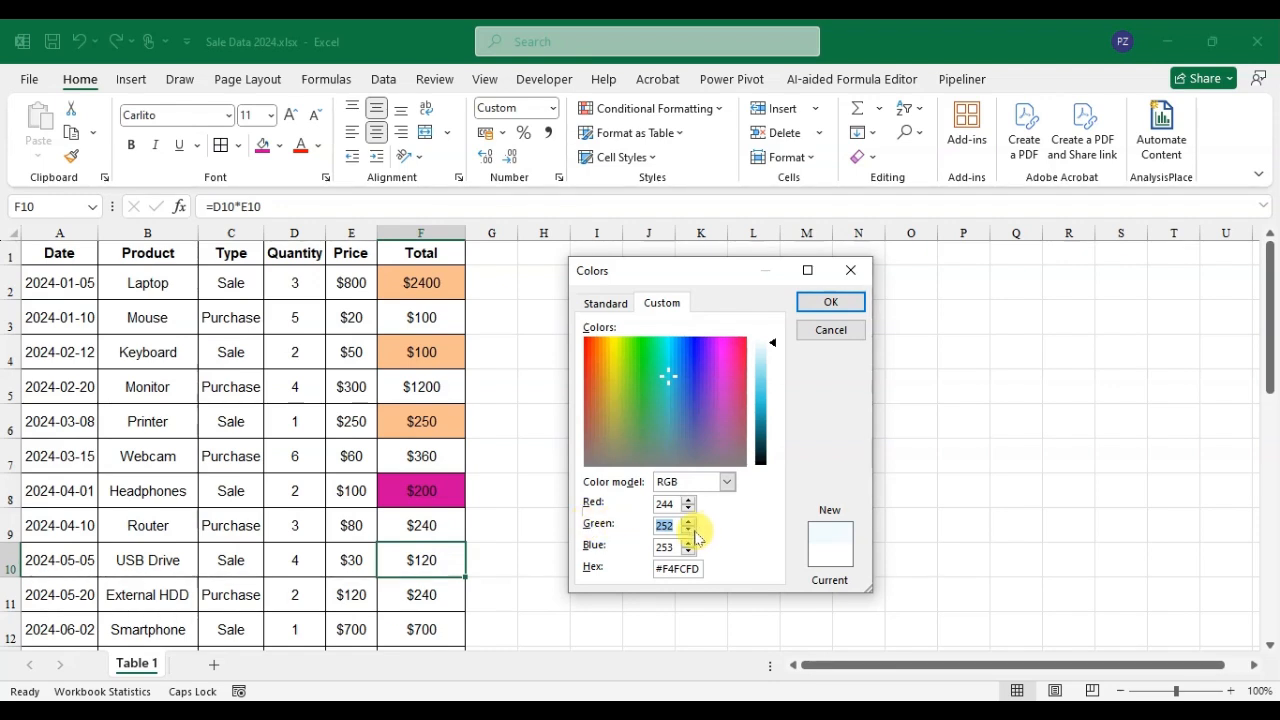
pyautogui.click(689, 531)
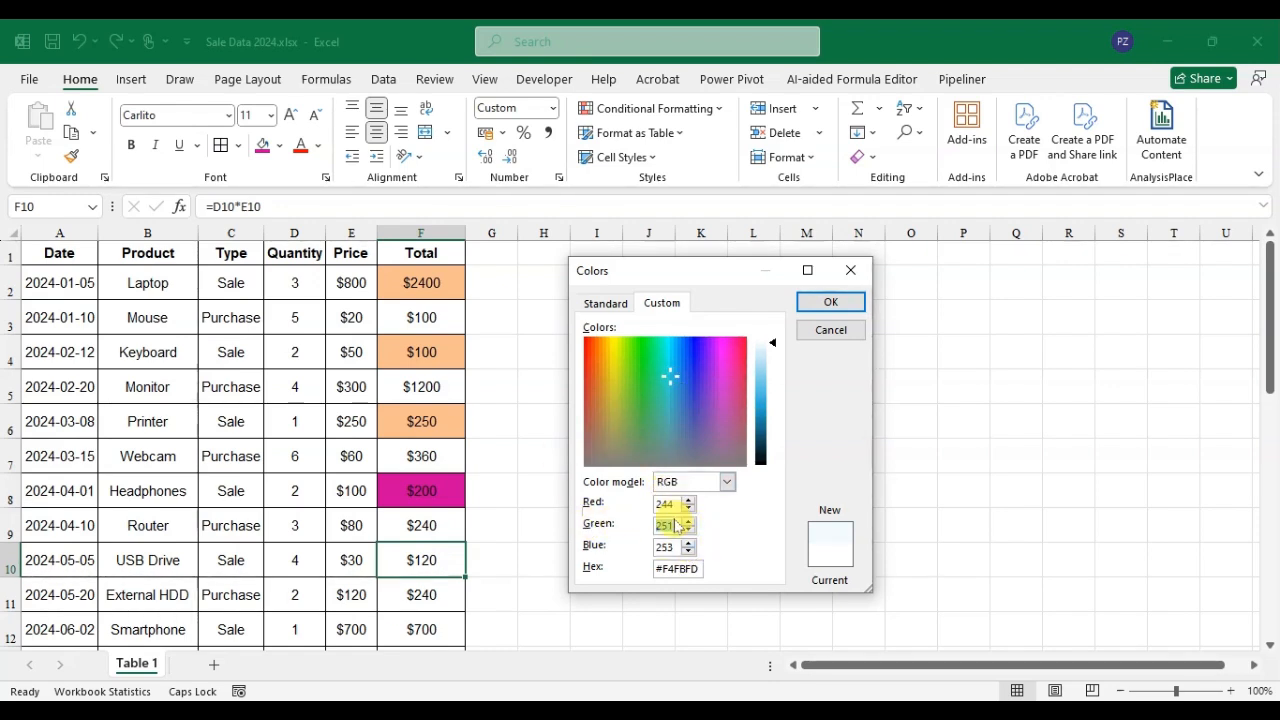
# Pick a violet hue from the spectrum and adjust it to Red 255 and Green 202
pyautogui.click(685, 383)
pyautogui.click(706, 345)
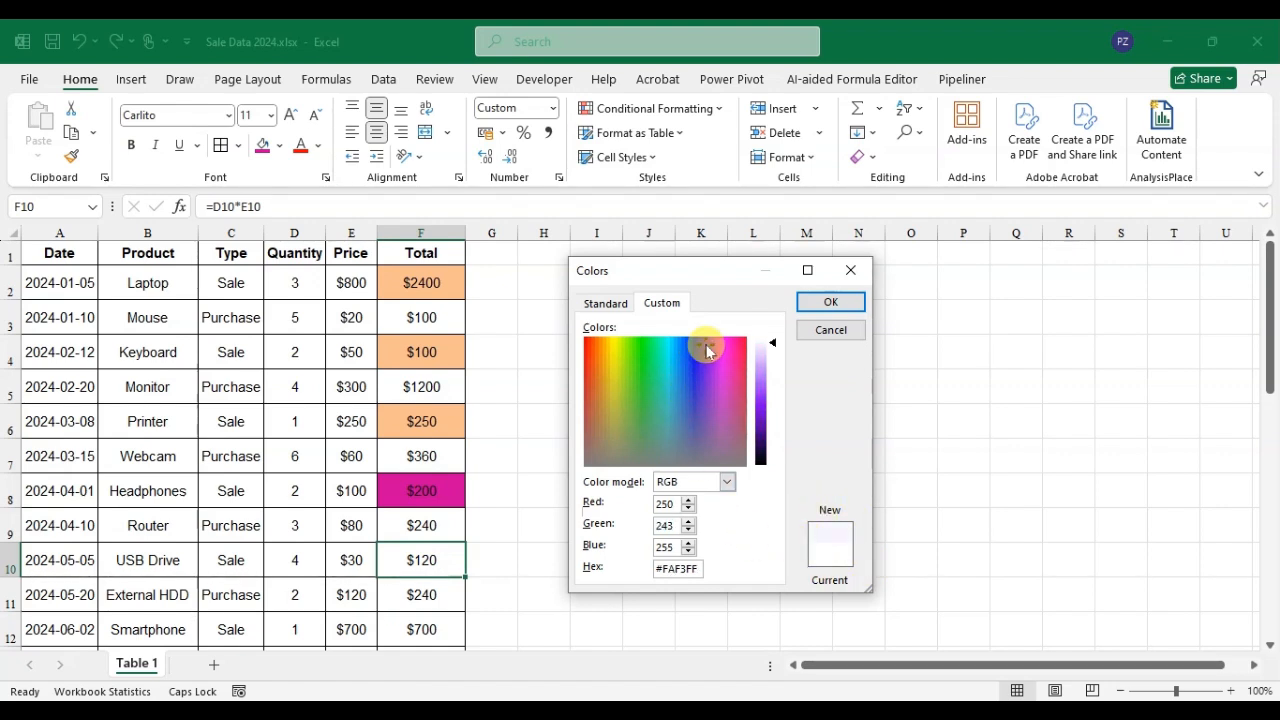
pyautogui.doubleClick(690, 503)
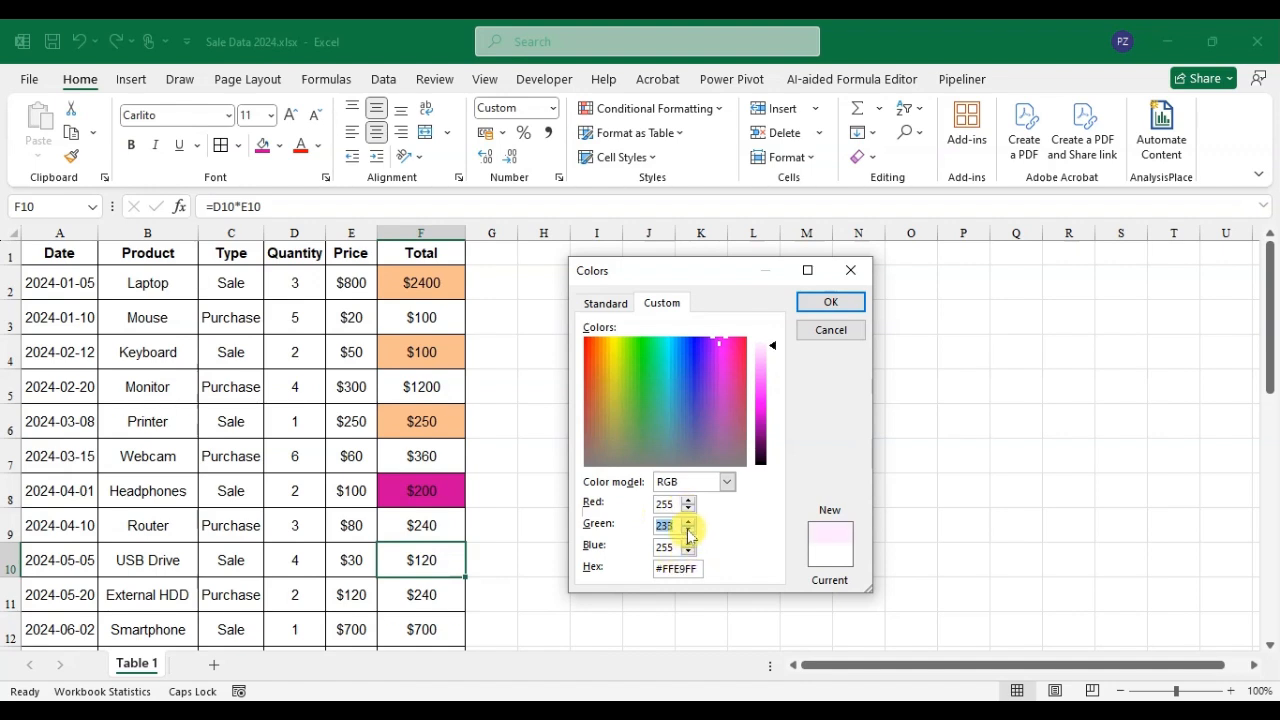
pyautogui.click(688, 535)
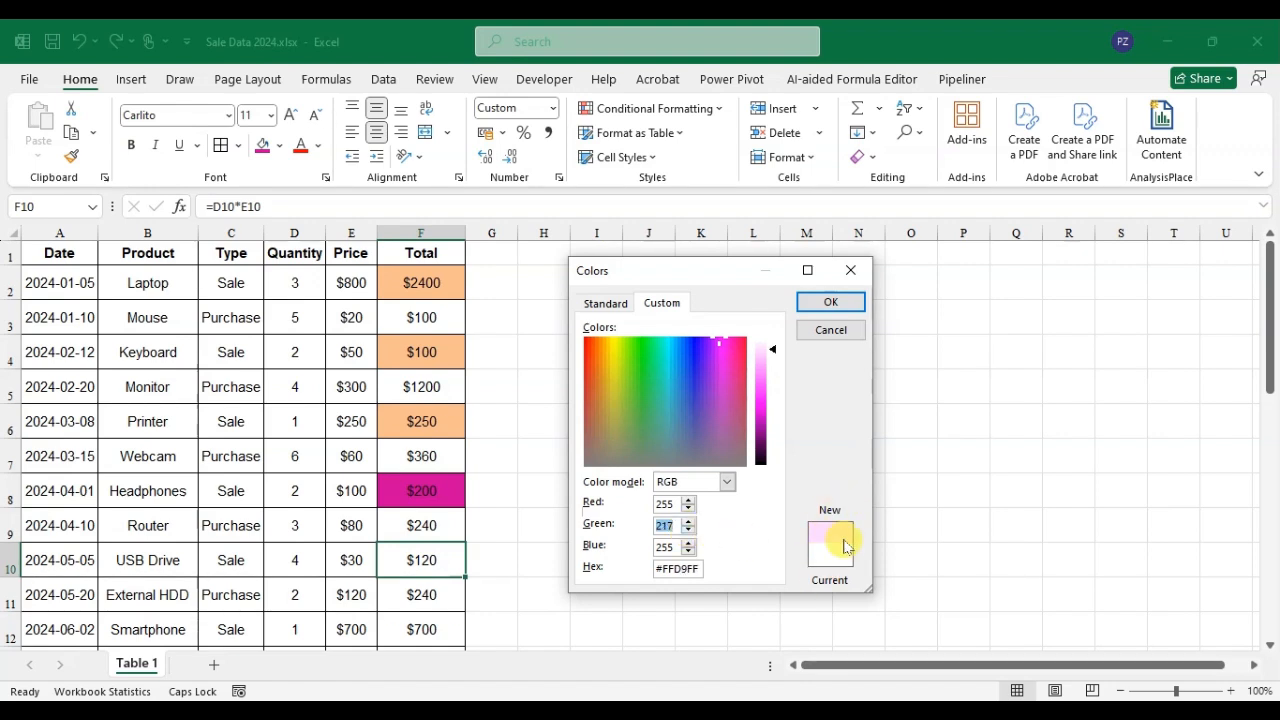
pyautogui.click(689, 530)
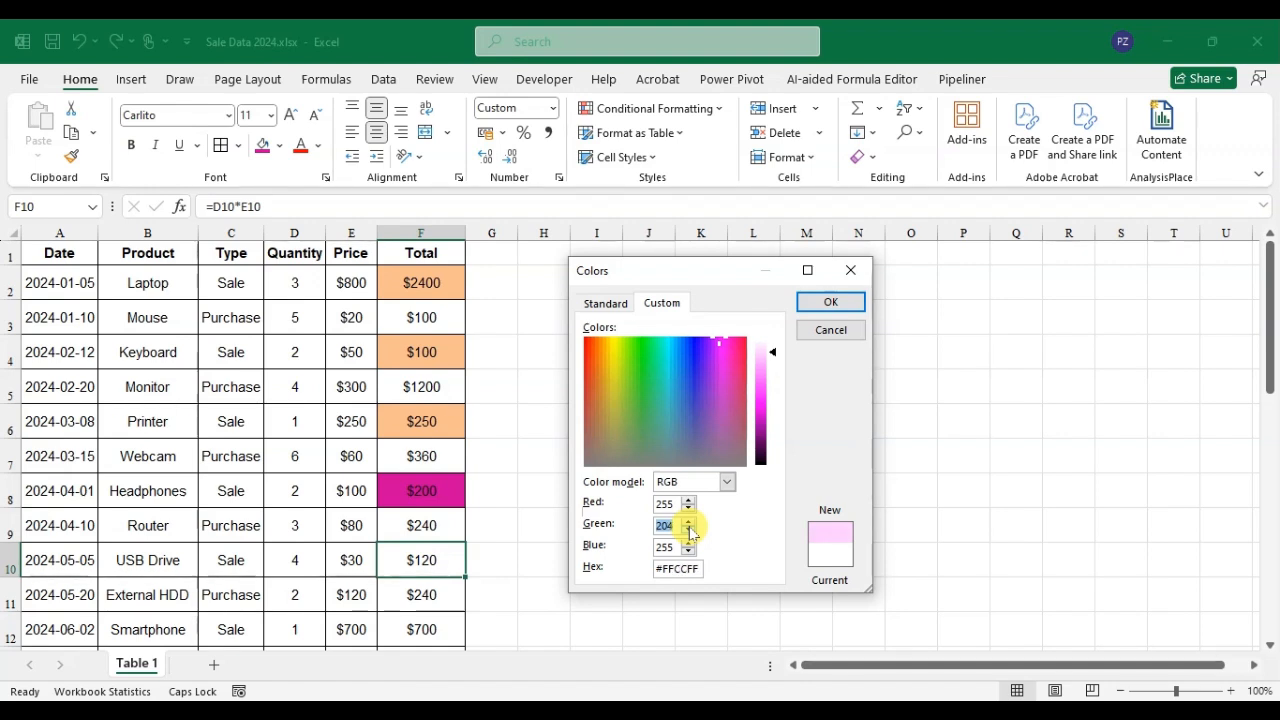
# Reduce the custom color's Blue value to 214 and its Red value to 228
pyautogui.click(688, 551)
pyautogui.click(689, 551)
pyautogui.click(689, 551)
pyautogui.click(689, 551)
pyautogui.click(689, 551)
pyautogui.click(689, 552)
pyautogui.click(689, 552)
pyautogui.click(689, 552)
pyautogui.click(689, 552)
pyautogui.click(689, 552)
pyautogui.click(689, 552)
pyautogui.click(689, 552)
pyautogui.click(689, 552)
pyautogui.click(689, 552)
pyautogui.click(689, 552)
pyautogui.click(689, 552)
pyautogui.click(689, 552)
pyautogui.click(689, 552)
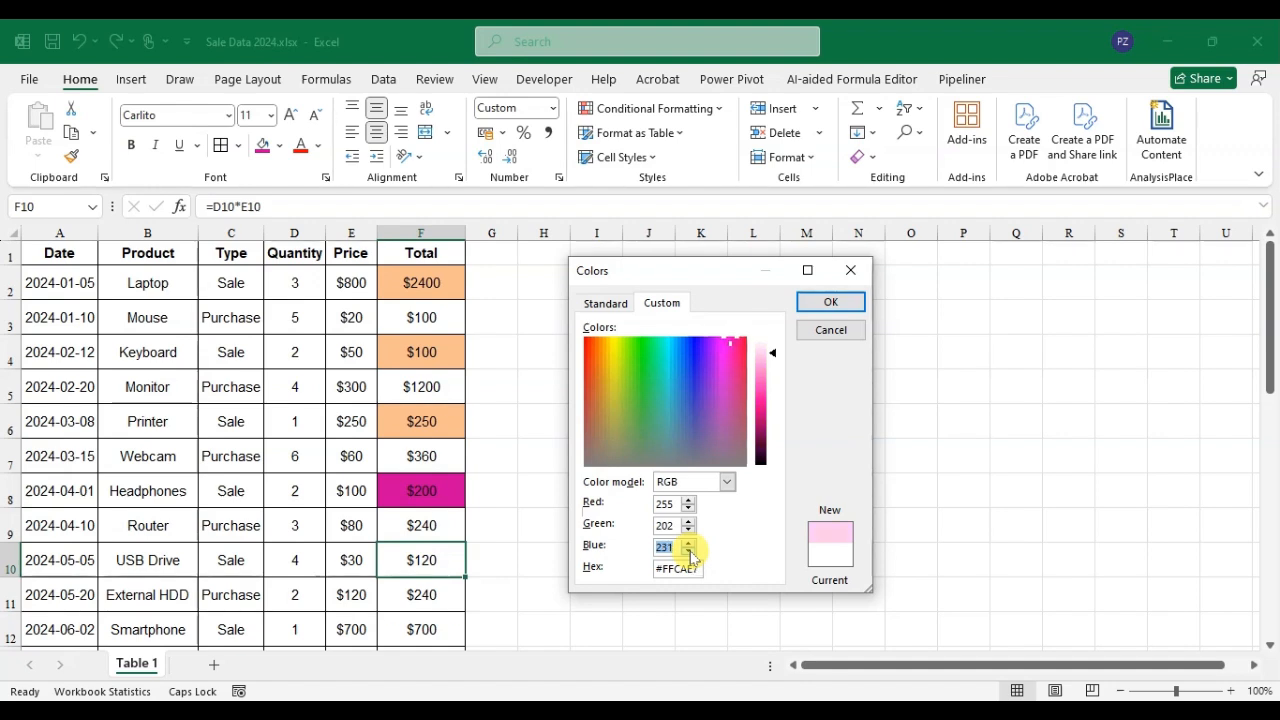
pyautogui.click(689, 552)
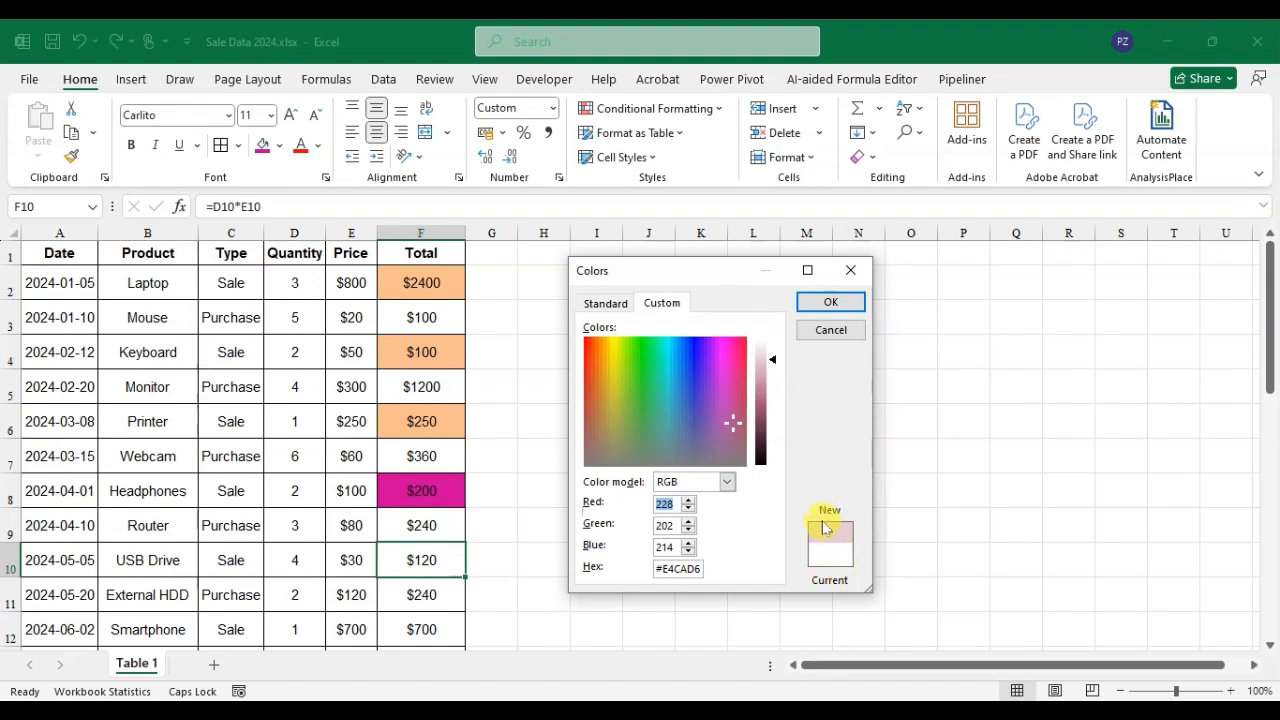
# Pick a blue hue, darken it to RGB 50, 64, 200 (#3240C8), and apply it as the fill of F10
pyautogui.moveTo(676, 376); pyautogui.dragTo(625, 352)
pyautogui.click(664, 364)
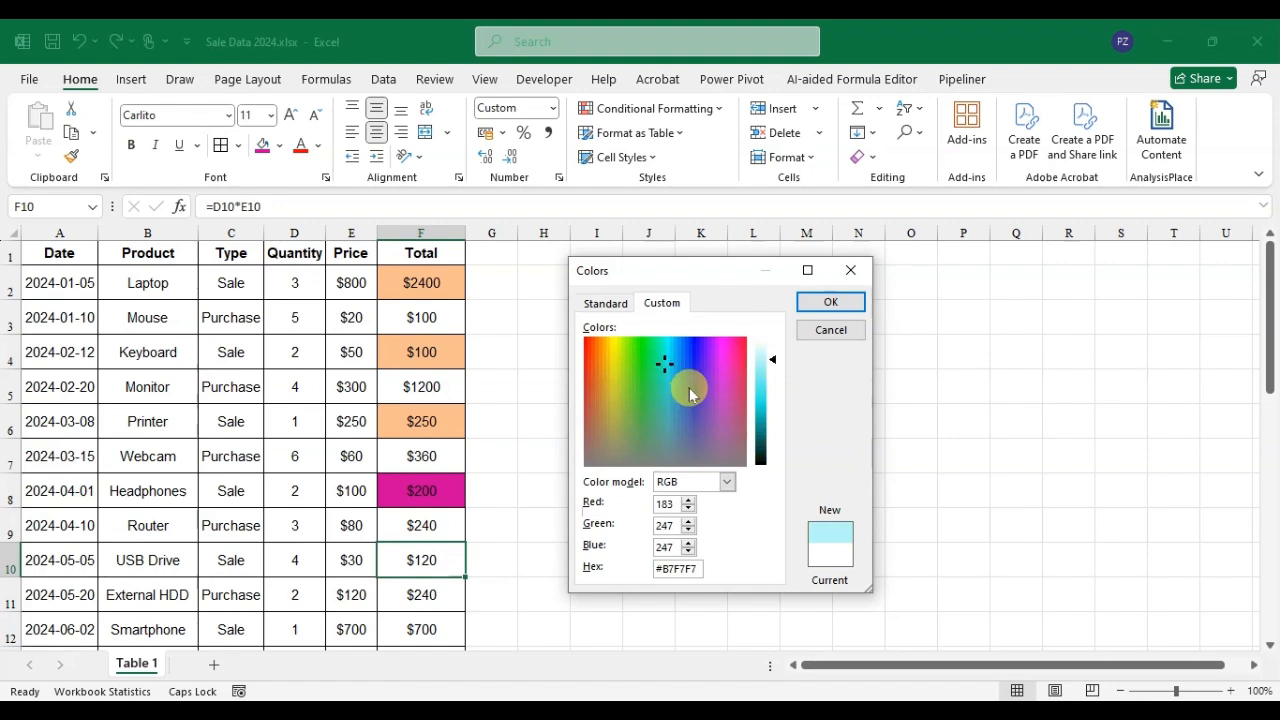
pyautogui.click(689, 386)
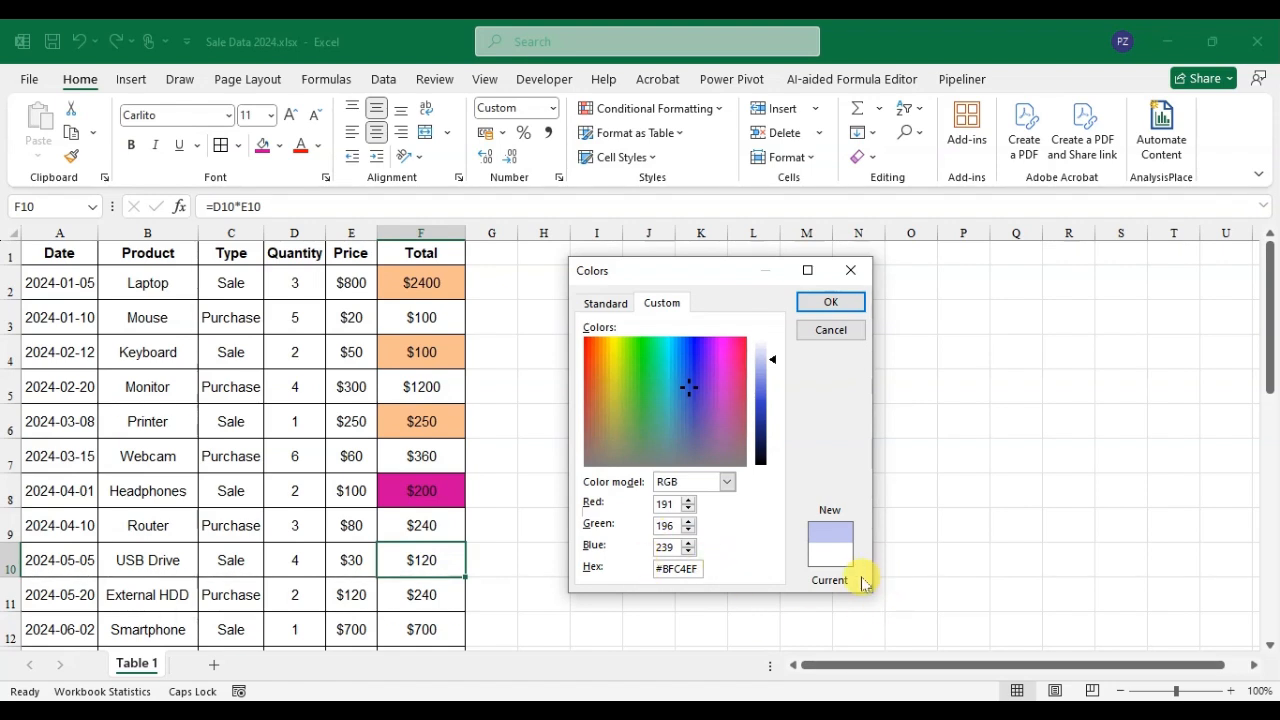
pyautogui.moveTo(776, 365); pyautogui.dragTo(771, 403)
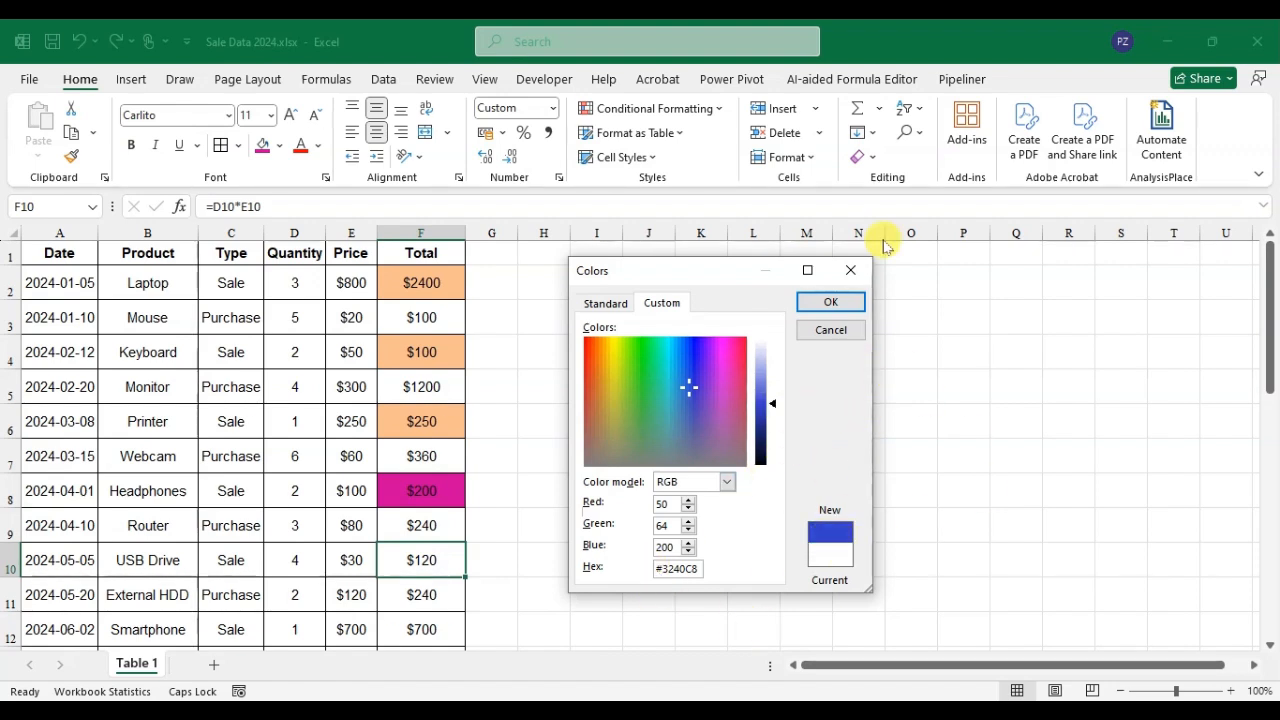
pyautogui.click(813, 303)
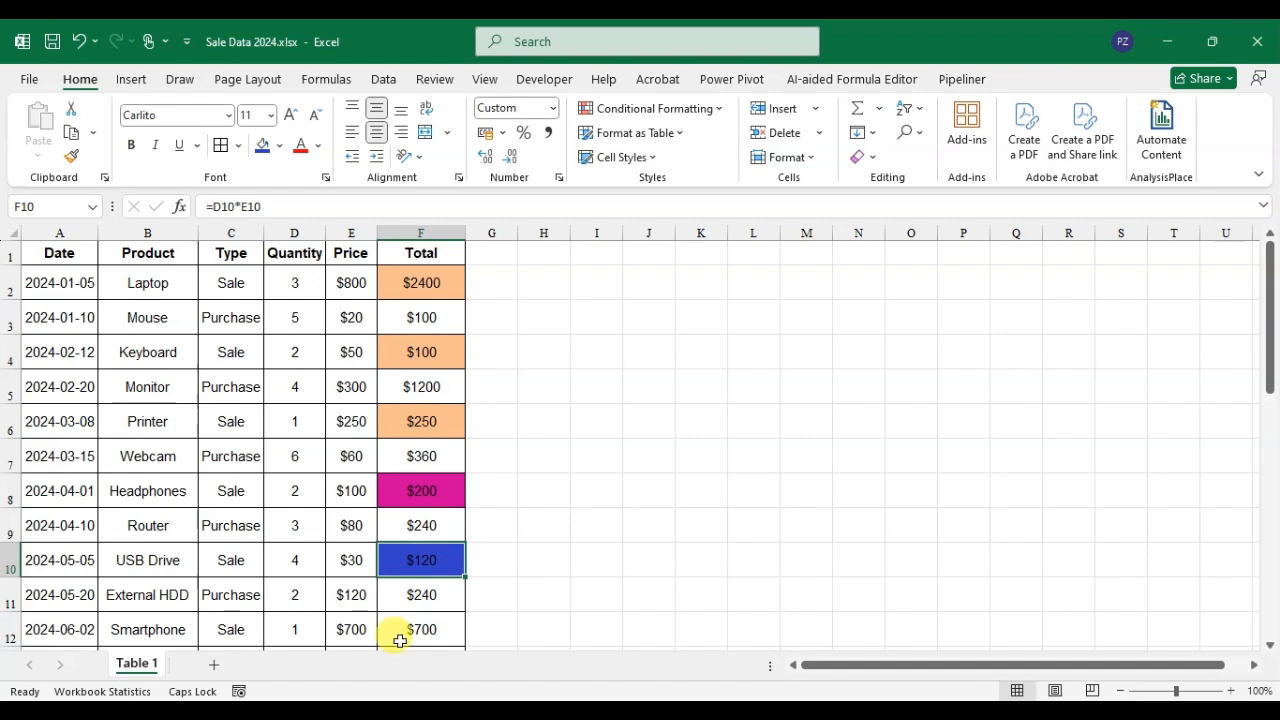
# Fill the External HDD total in cell F11 with the light purple theme color
pyautogui.click(425, 598)
pyautogui.rightClick(421, 592)
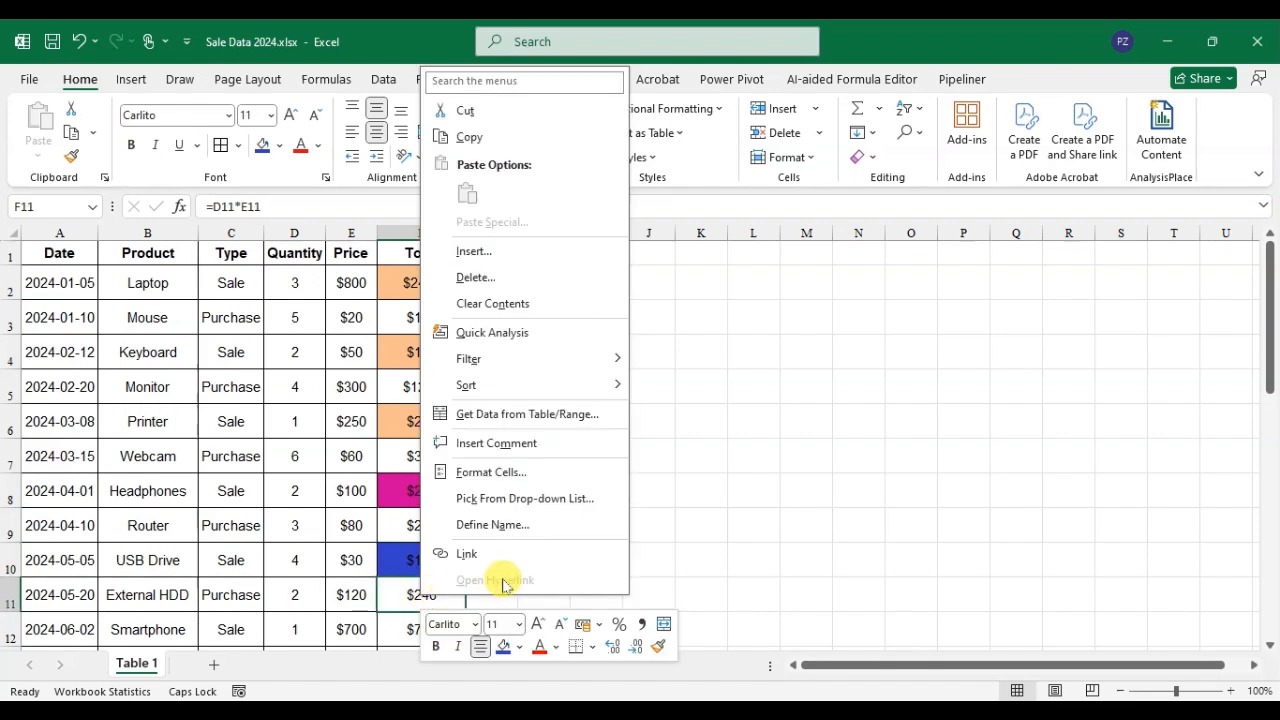
pyautogui.click(410, 594)
pyautogui.rightClick(410, 590)
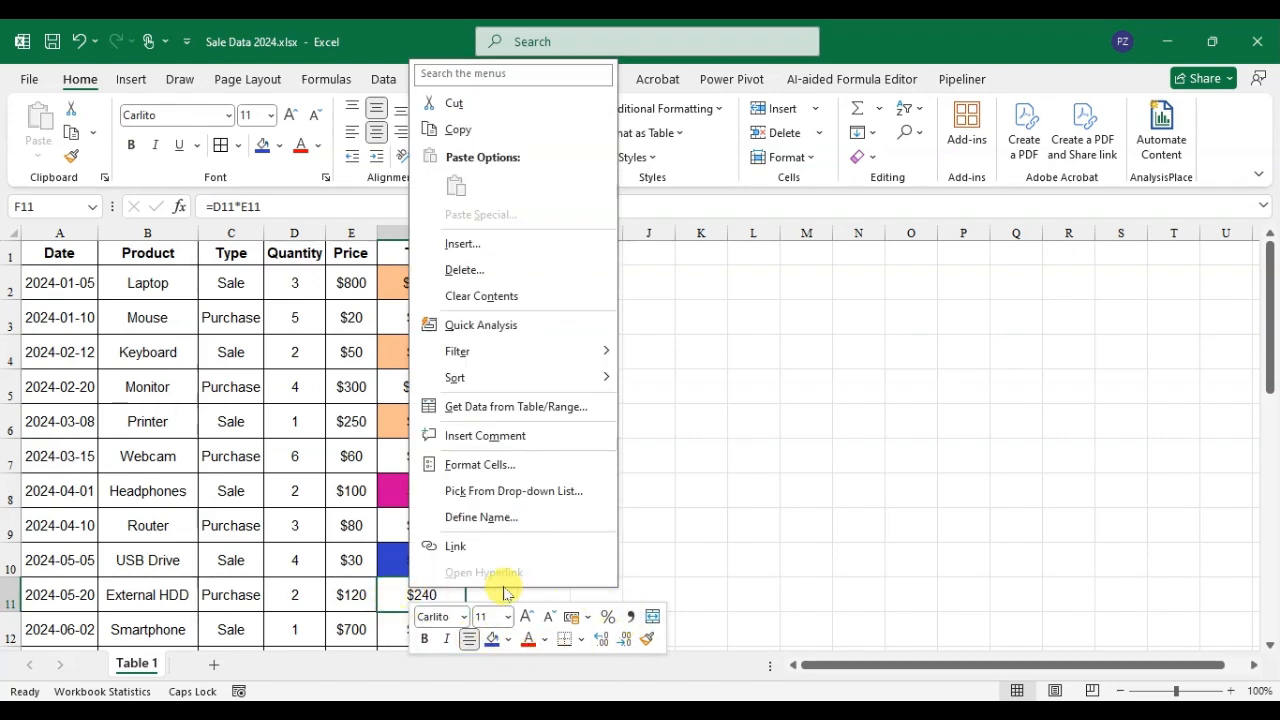
pyautogui.click(510, 640)
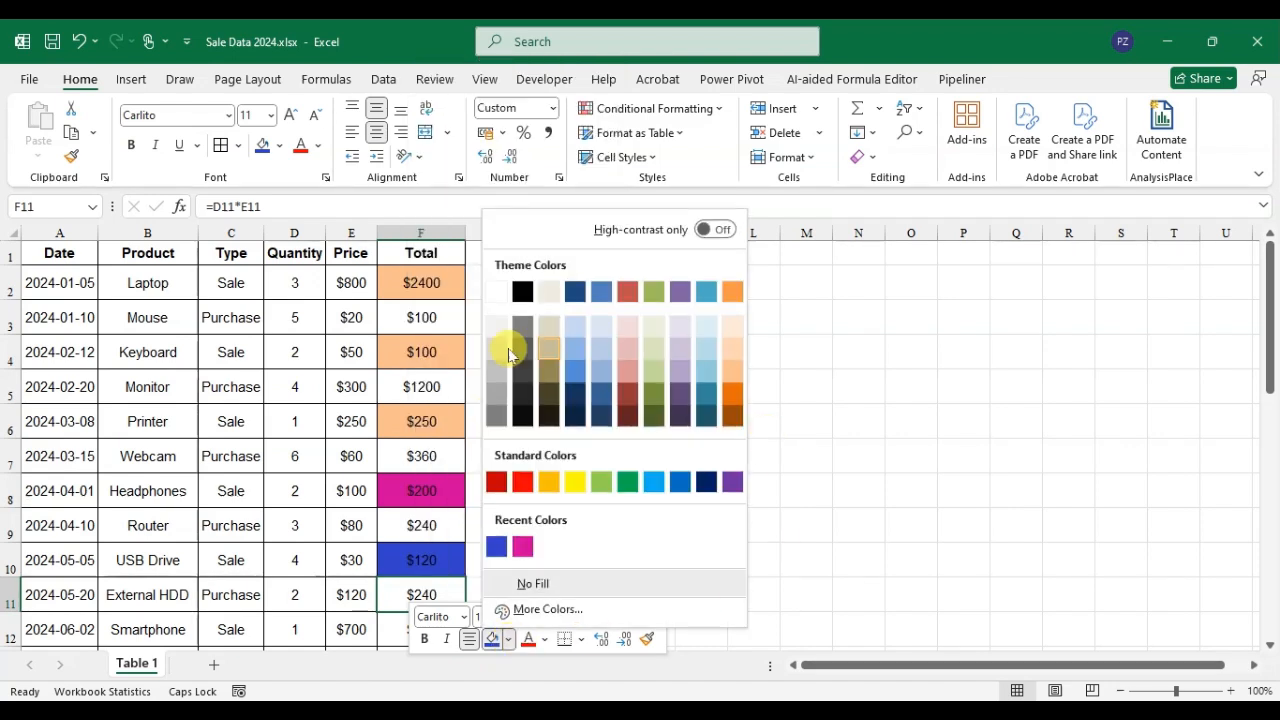
pyautogui.click(685, 361)
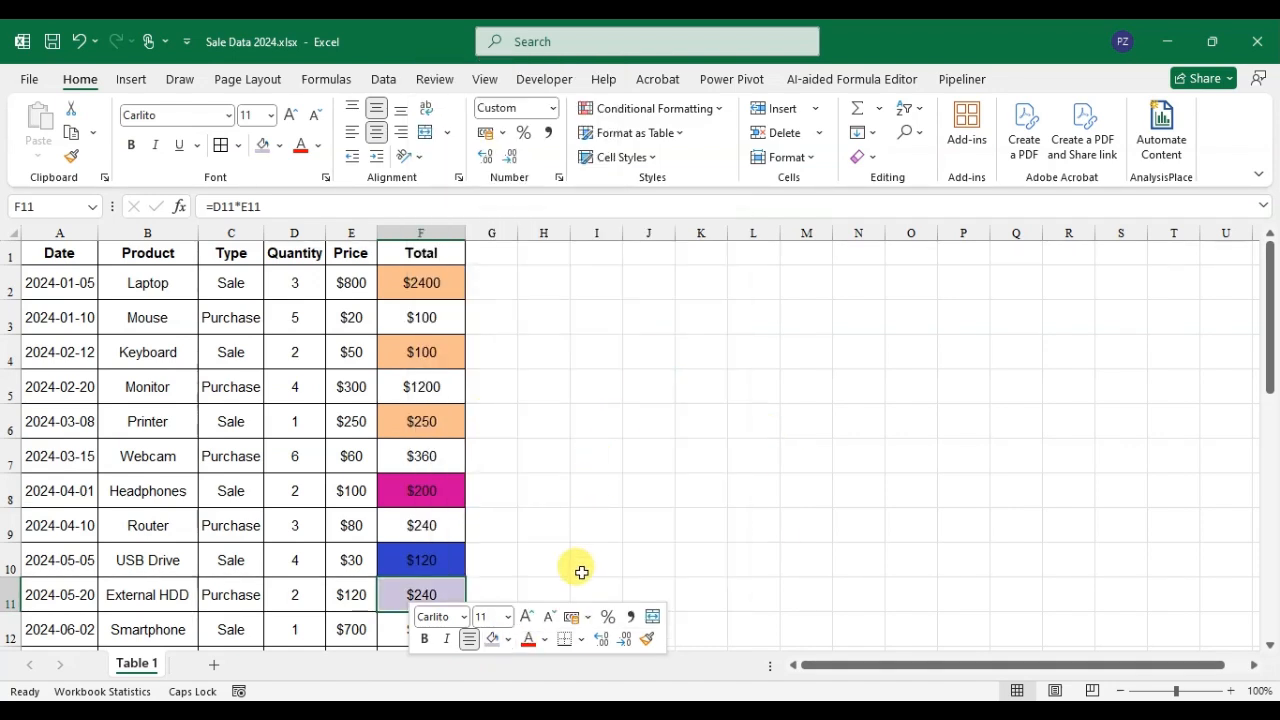
pyautogui.click(415, 387)
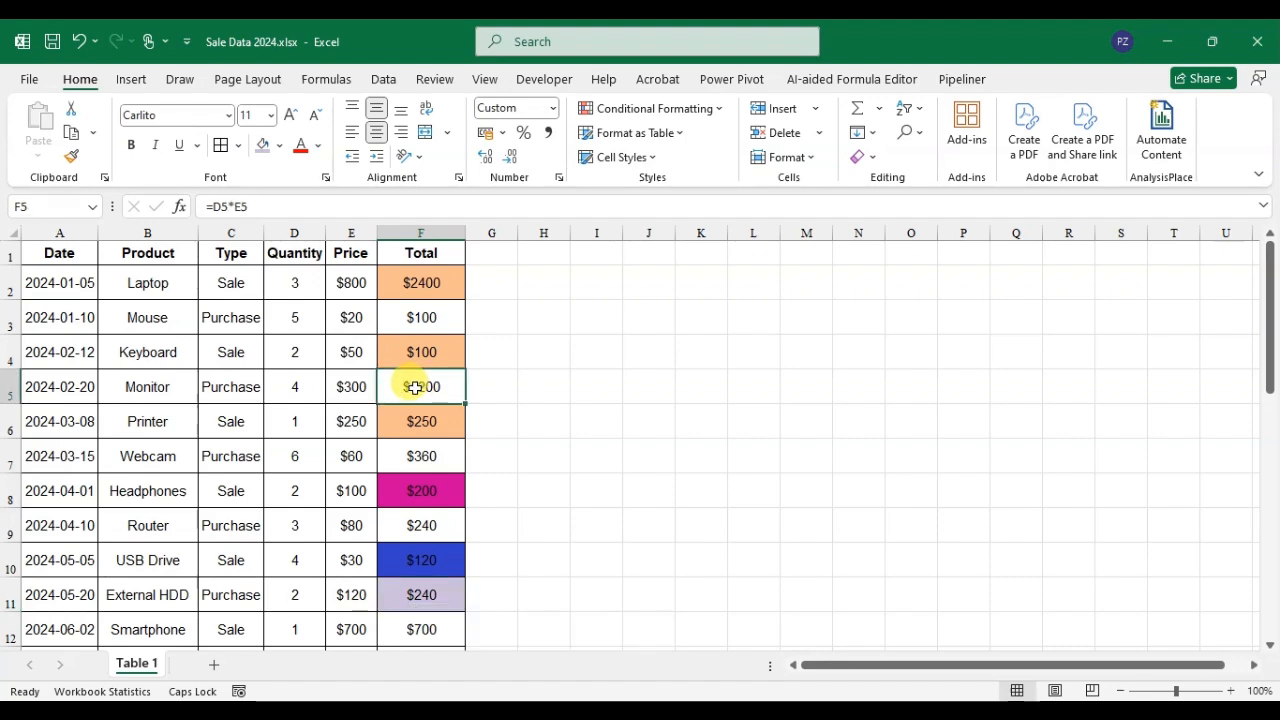
# Open the cell formatting settings for the Monitor total in F5 and choose the light orange theme color as its background fill
pyautogui.rightClick(415, 387)
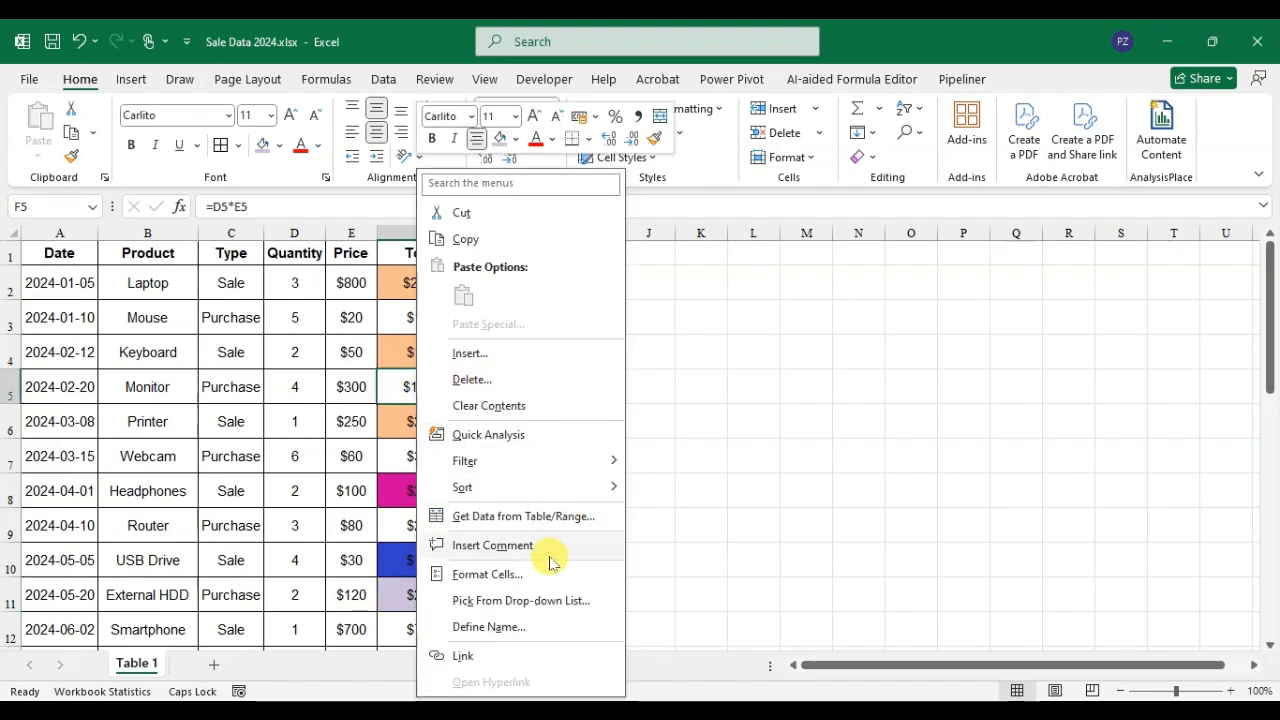
pyautogui.click(492, 566)
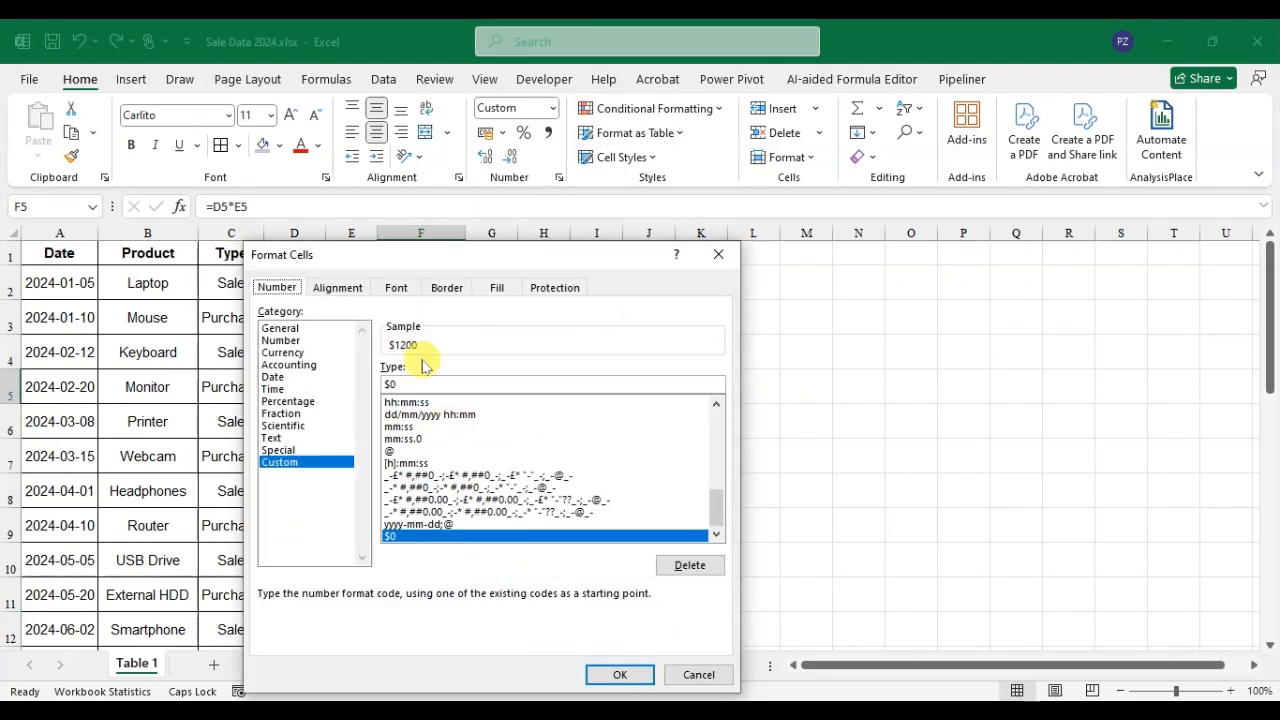
pyautogui.moveTo(414, 250); pyautogui.dragTo(757, 243)
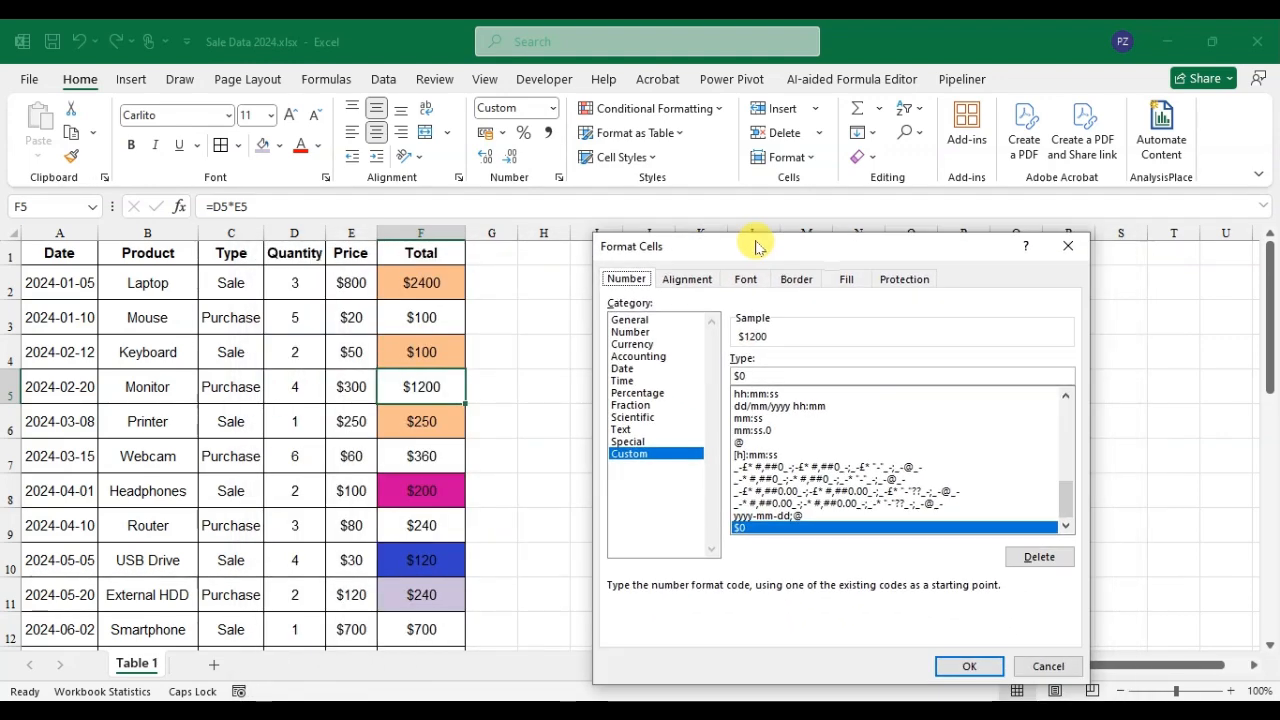
pyautogui.click(846, 280)
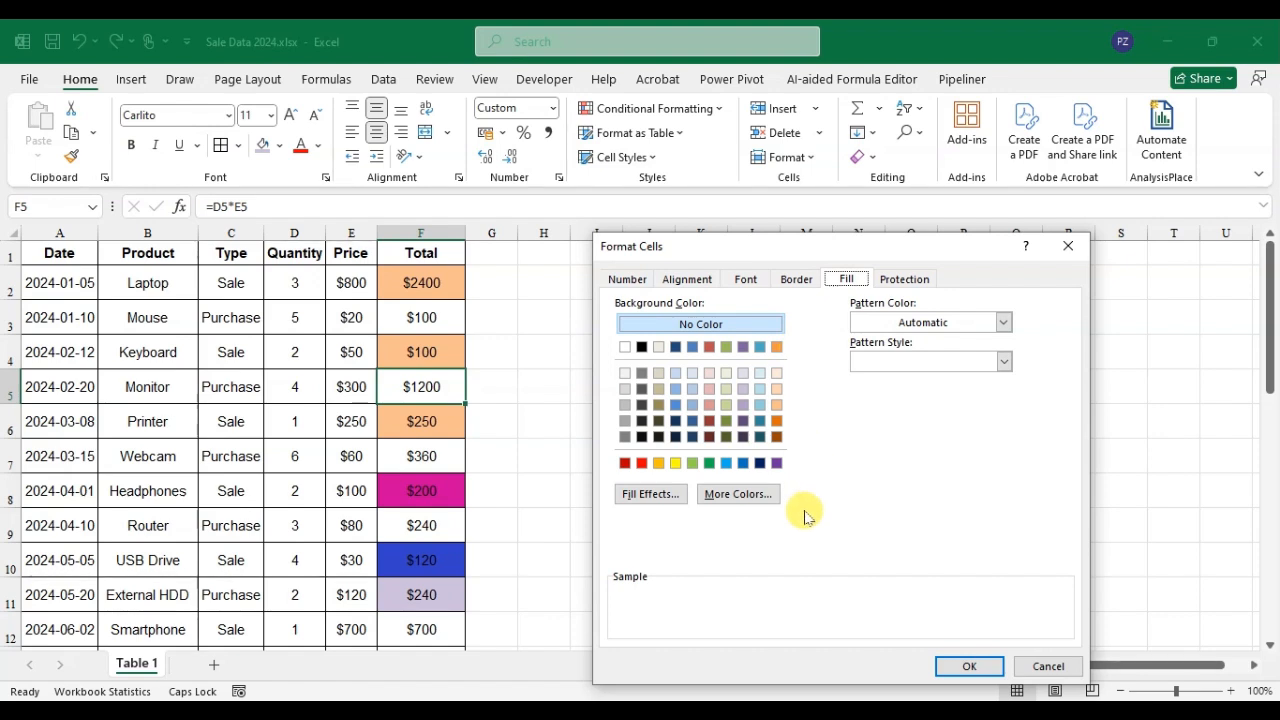
pyautogui.click(776, 404)
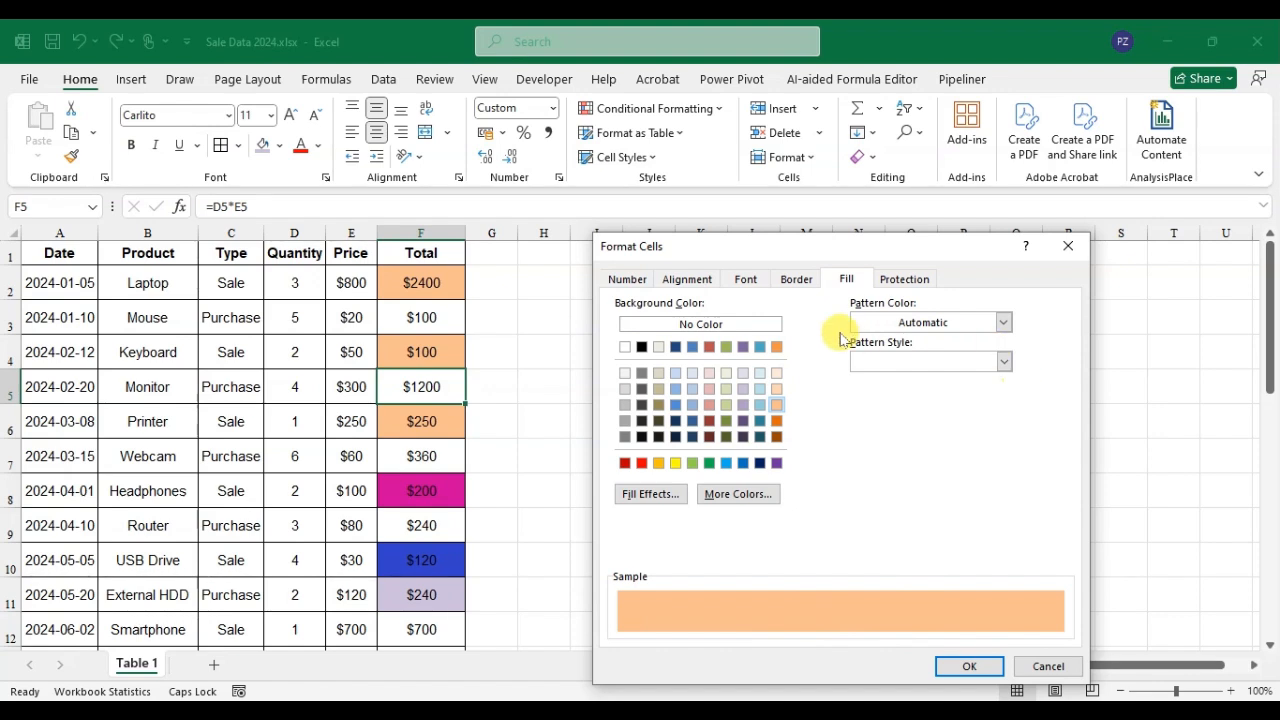
# Try a dark orange pattern color for F5 with the diagonal crosshatch, thin vertical stripe and sparse dotted pattern styles
pyautogui.click(1005, 324)
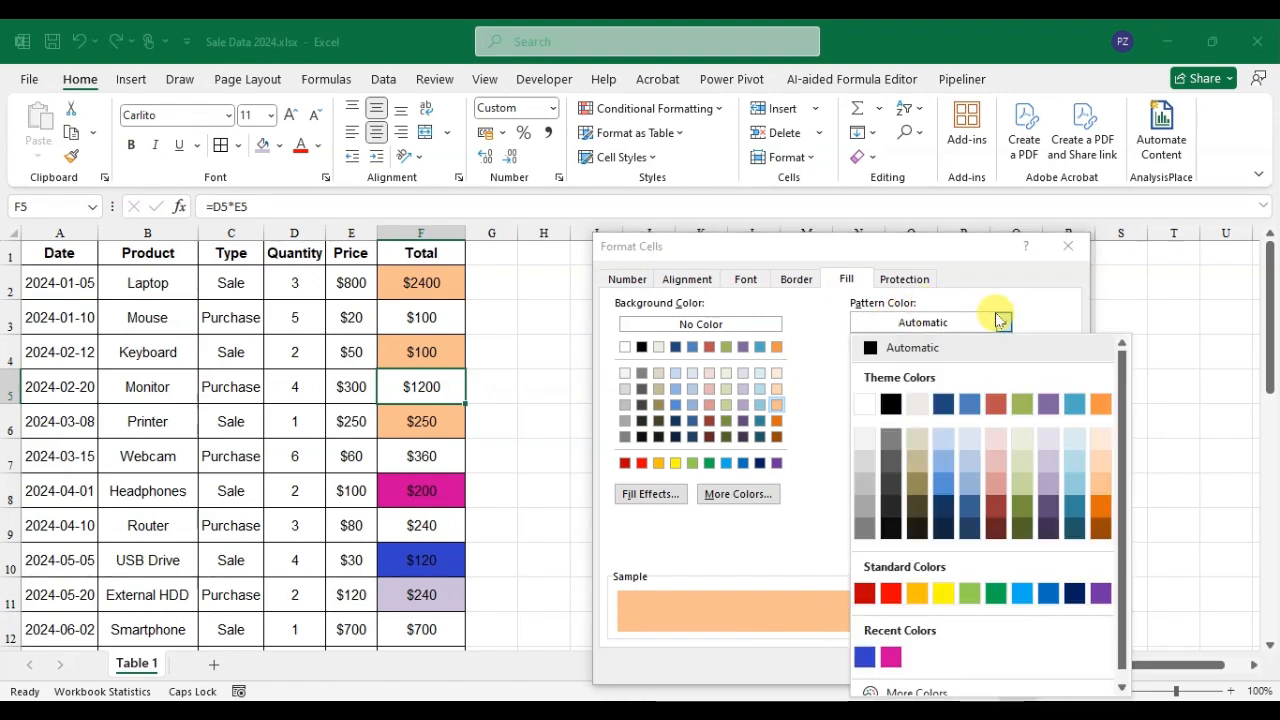
pyautogui.click(1100, 505)
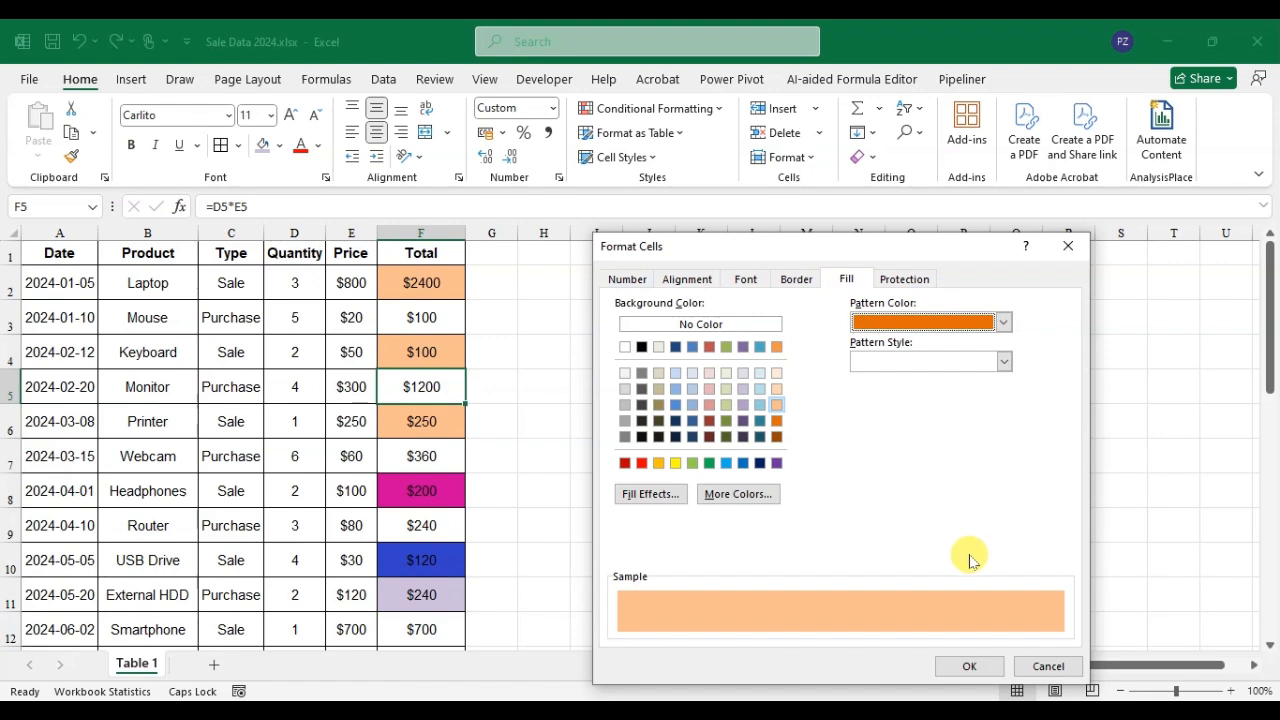
pyautogui.click(1005, 360)
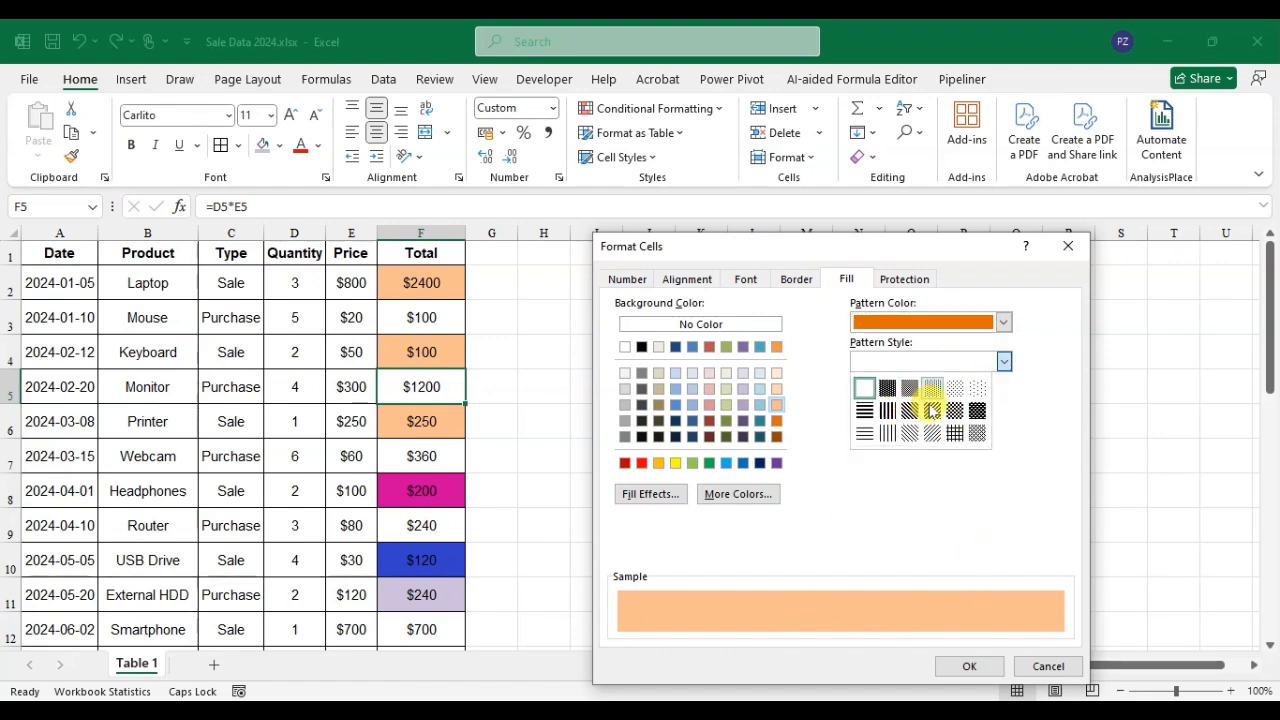
pyautogui.click(957, 414)
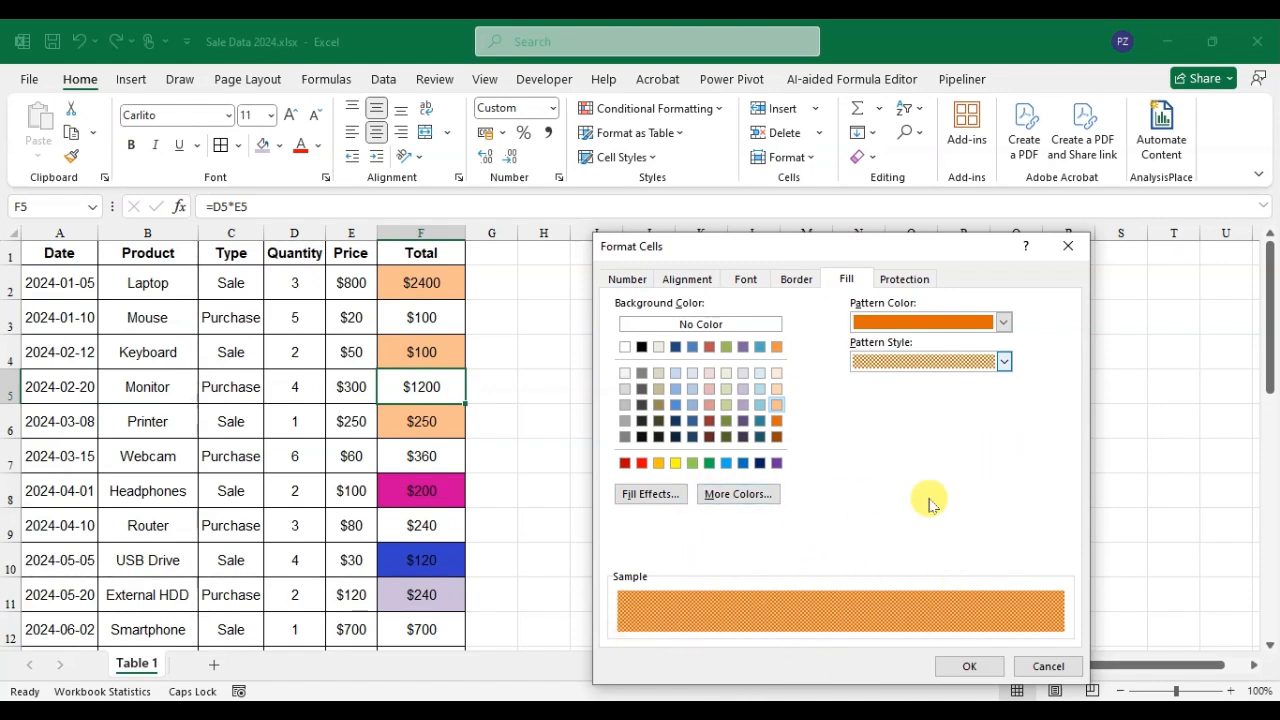
pyautogui.click(1004, 361)
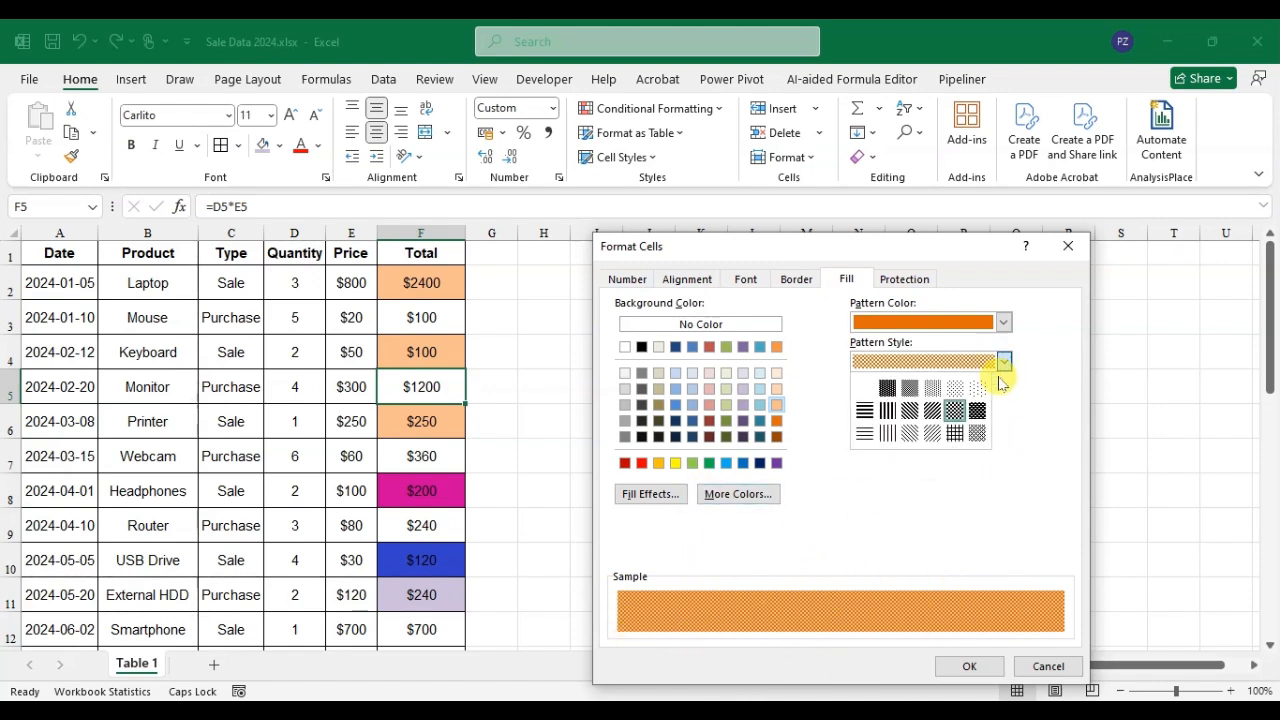
pyautogui.click(887, 432)
pyautogui.click(1006, 363)
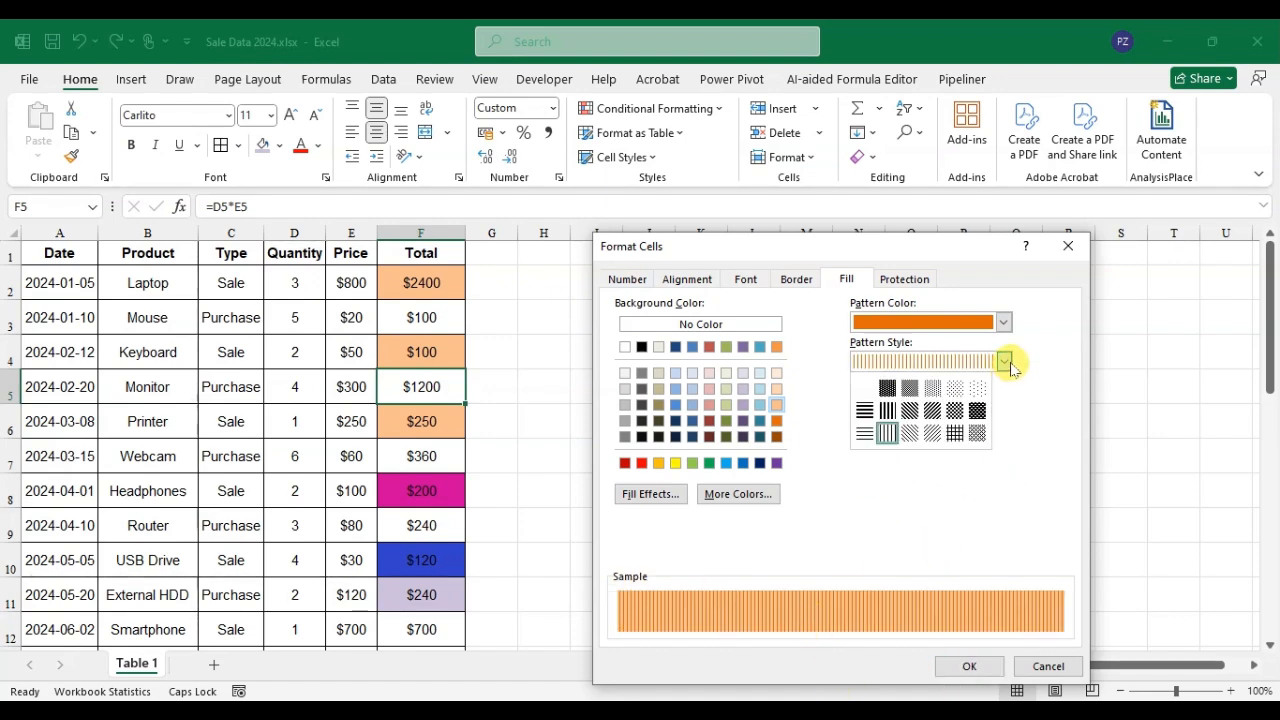
pyautogui.click(975, 391)
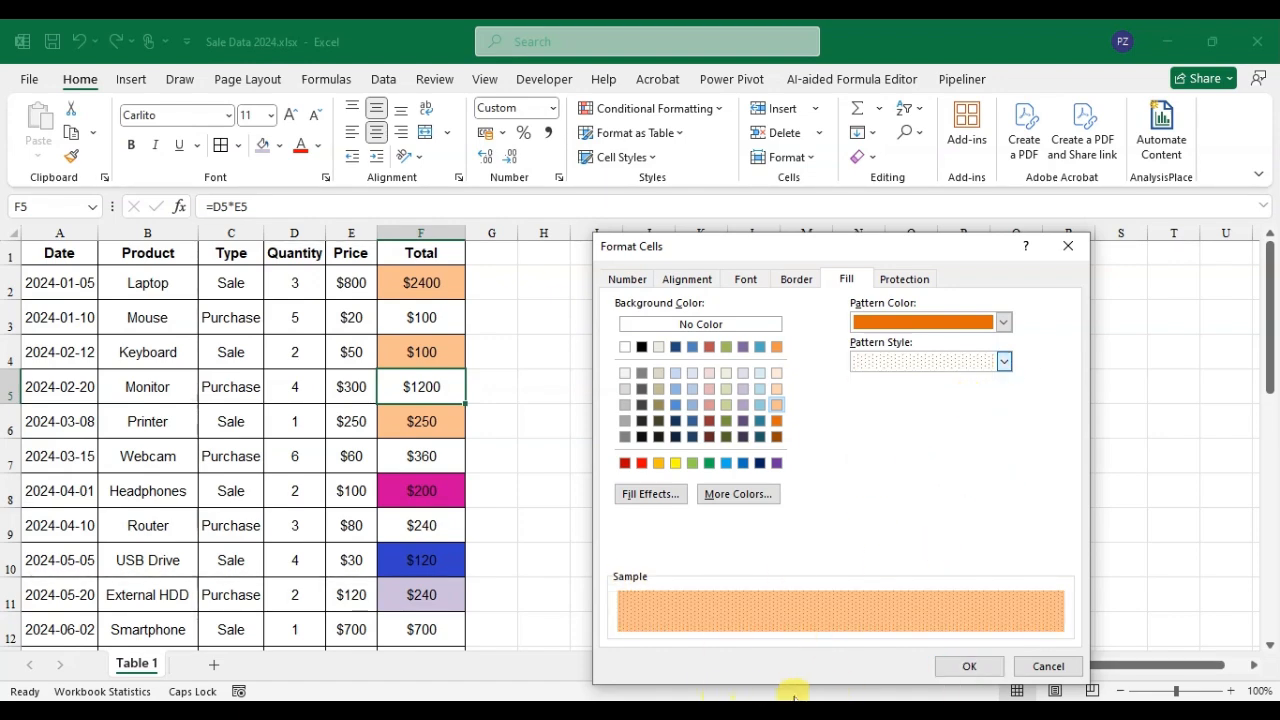
# Set F5's pattern color to the standard light green with a thin diagonal crosshatch style, and apply the patterned fill
pyautogui.click(1004, 321)
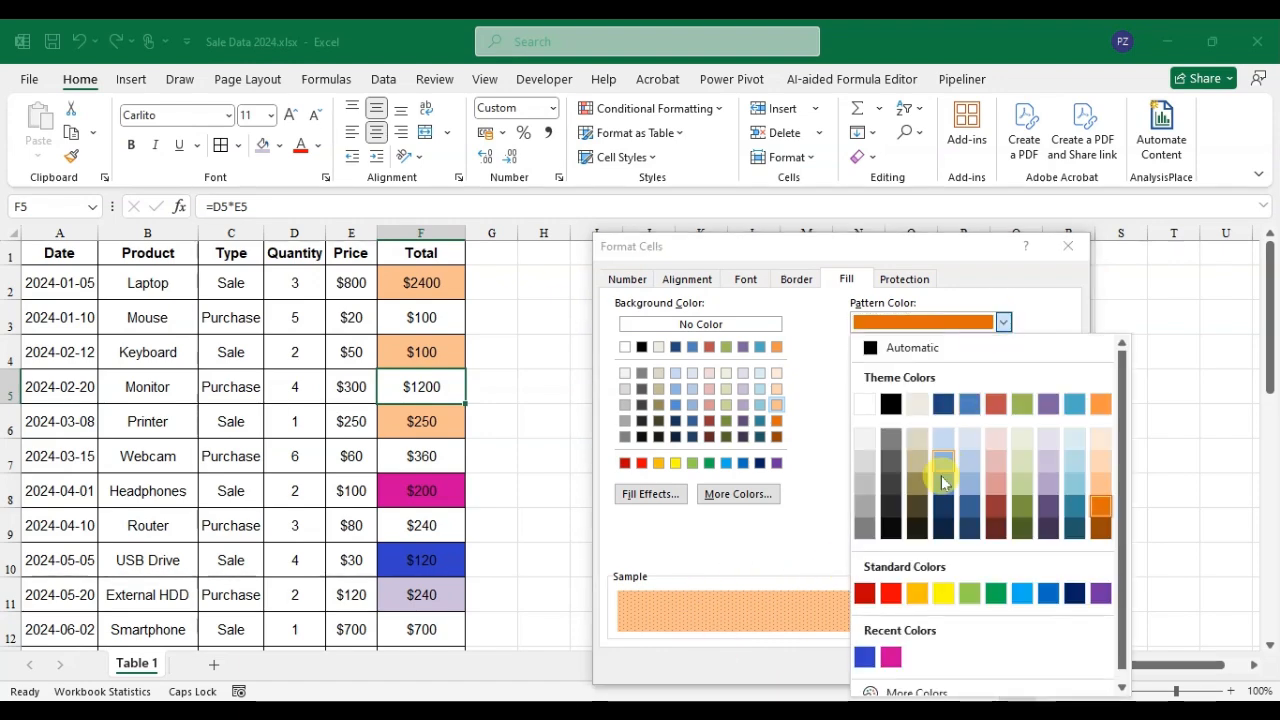
pyautogui.click(968, 595)
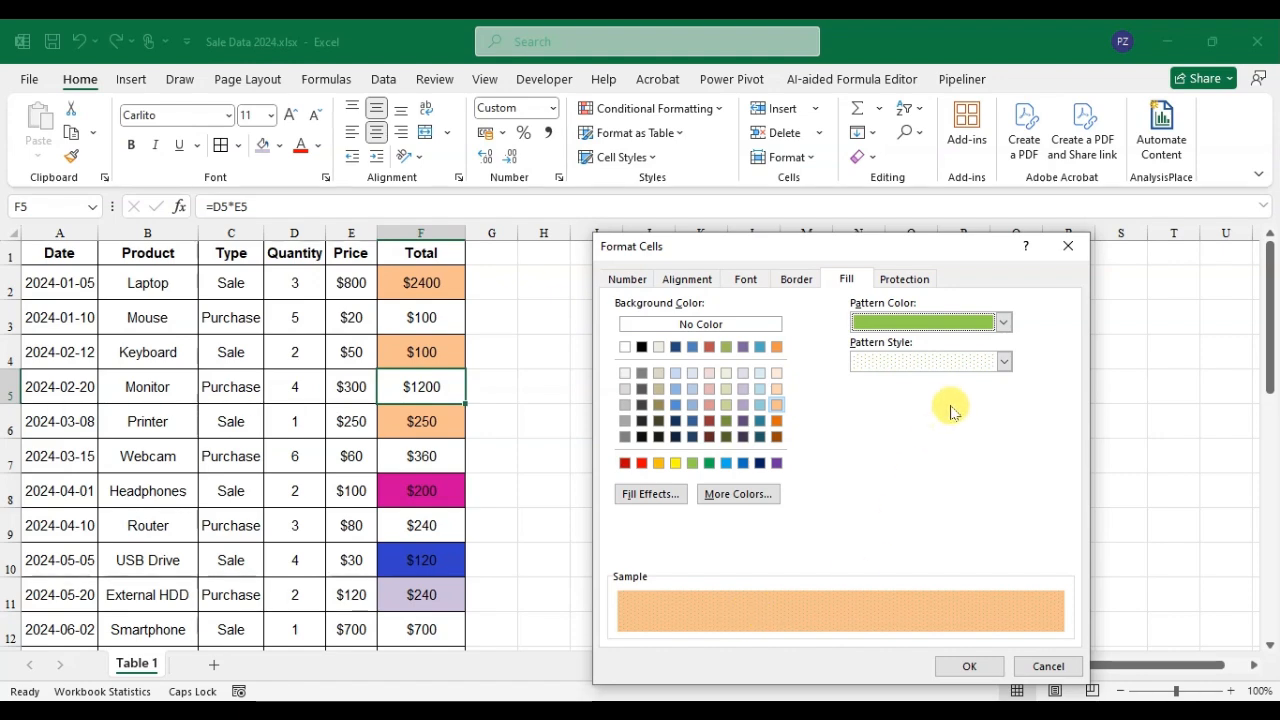
pyautogui.click(1006, 362)
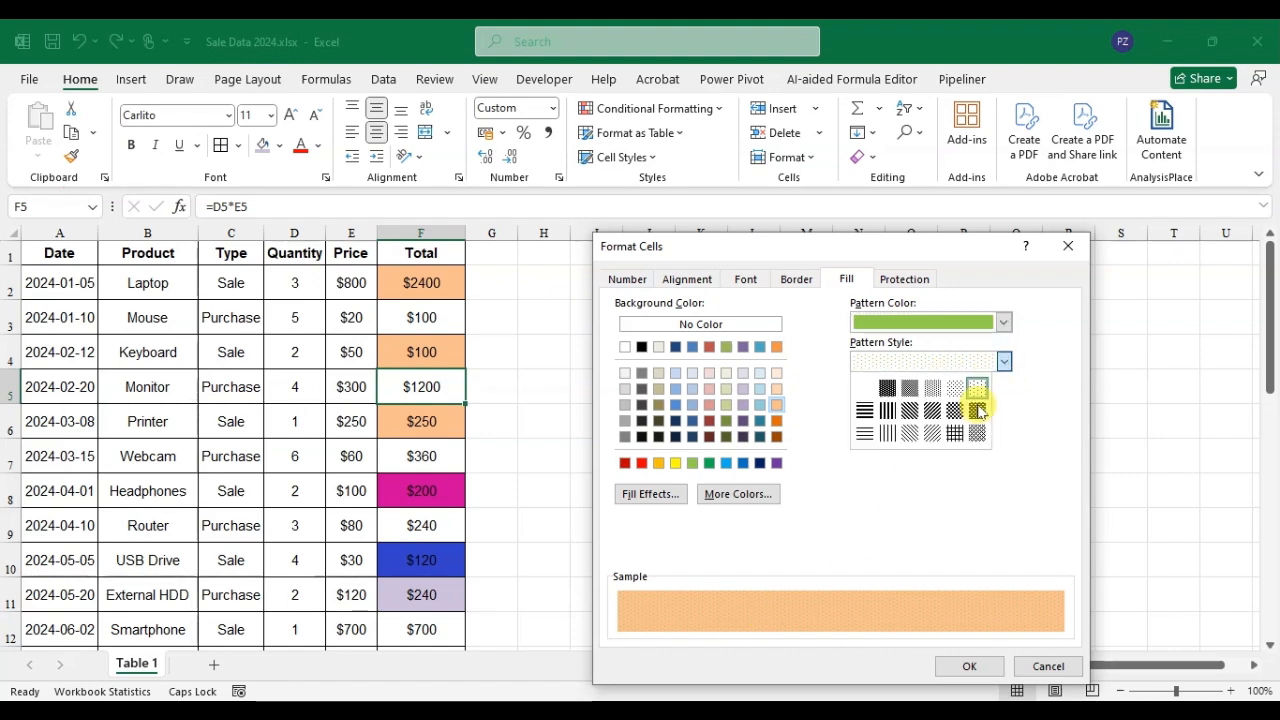
pyautogui.click(971, 425)
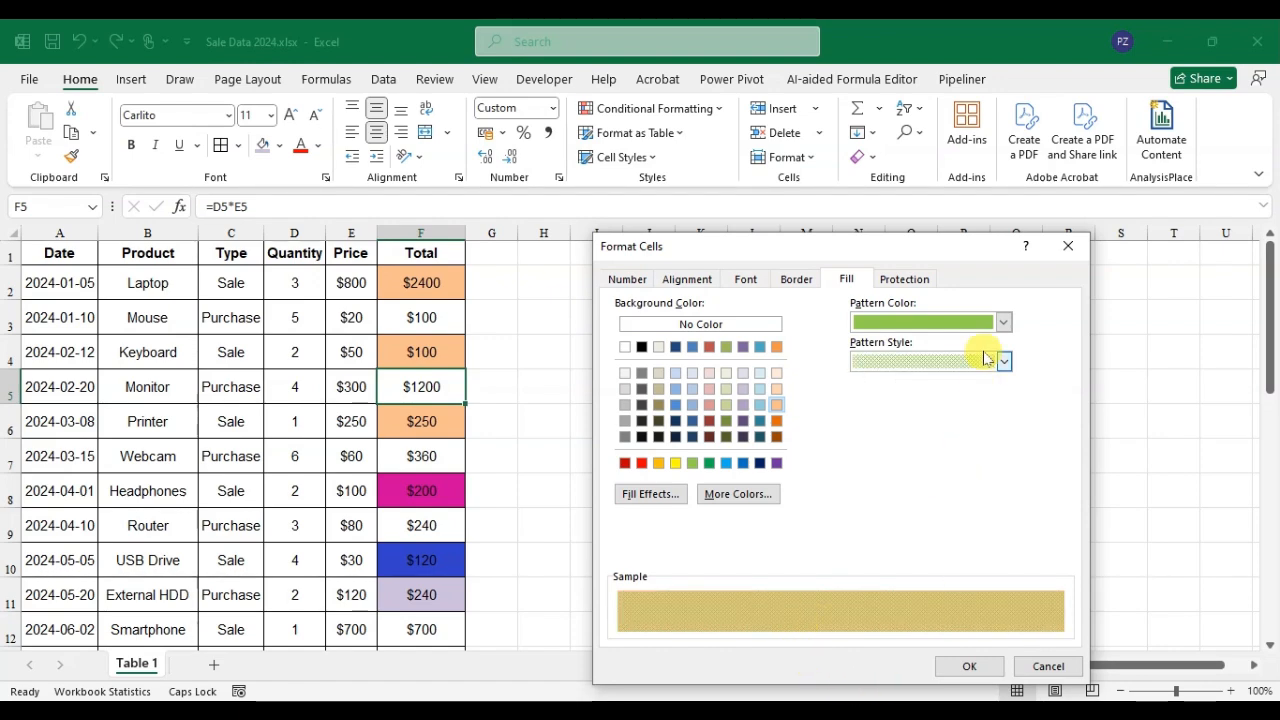
pyautogui.click(968, 667)
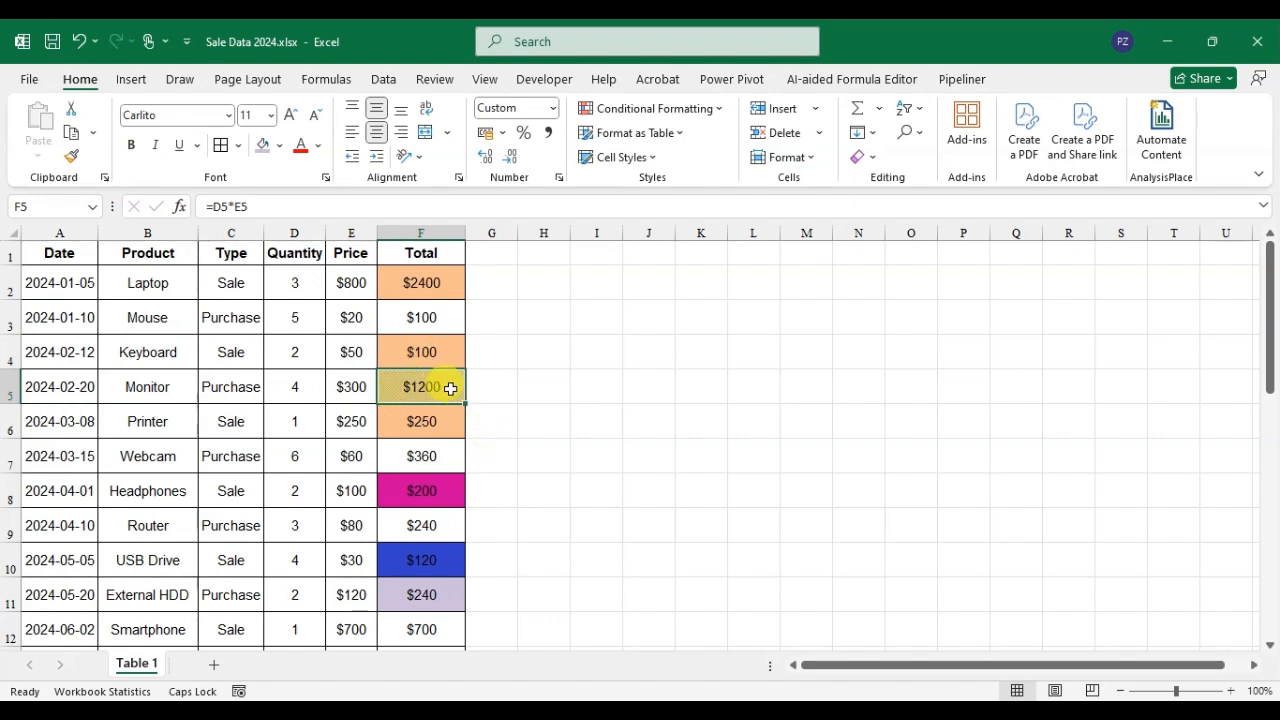
# Limit the fill palette to high-contrast colors and fill the Smartphone total in F12 with the light orange theme color
pyautogui.click(450, 632)
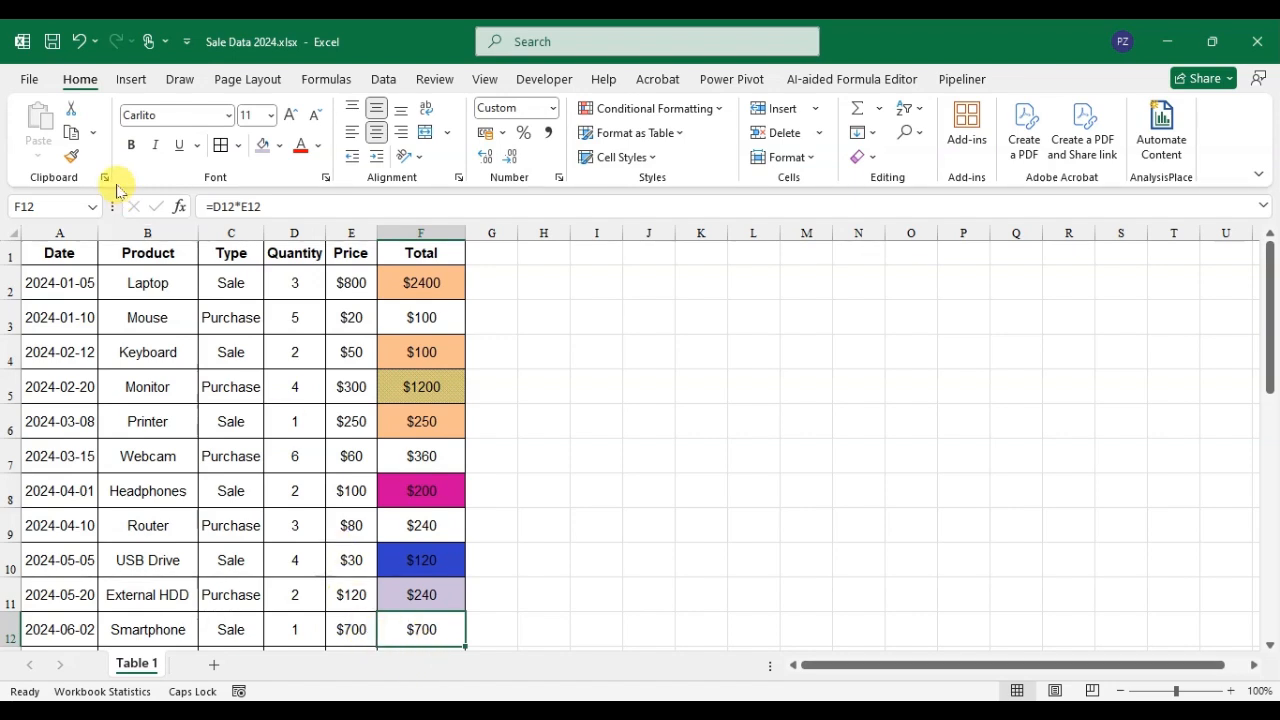
pyautogui.click(279, 148)
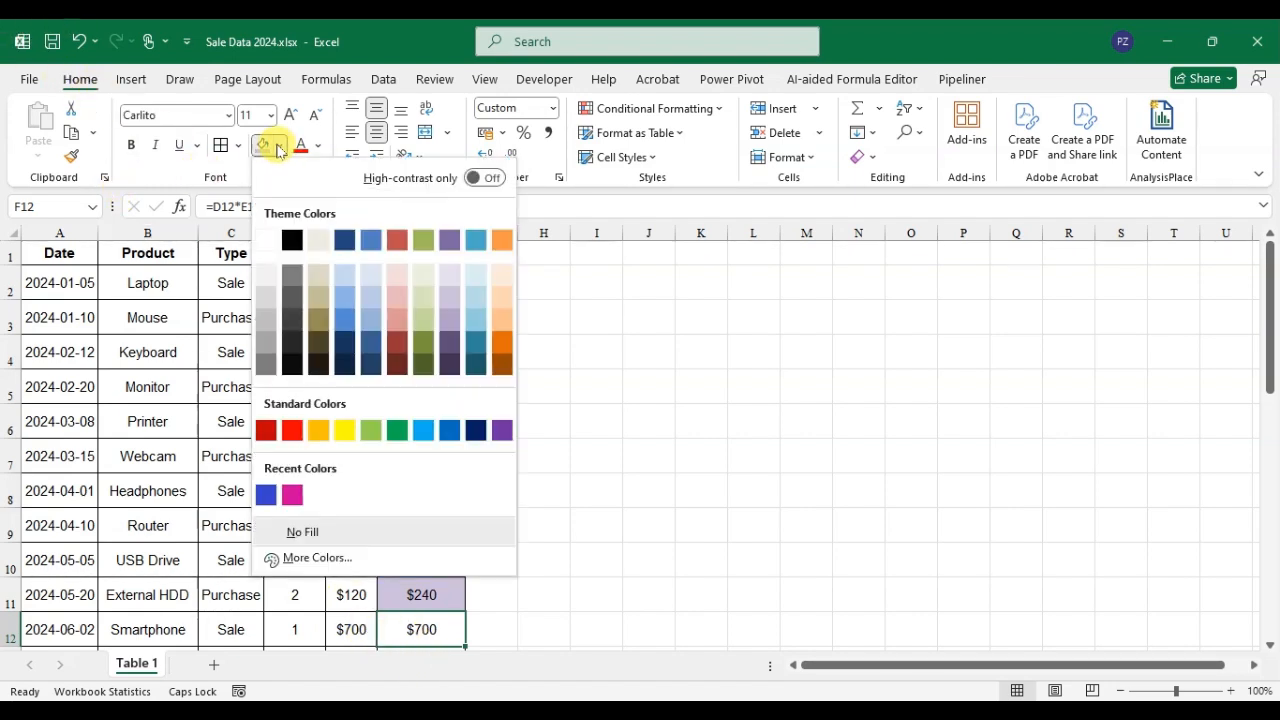
pyautogui.click(474, 180)
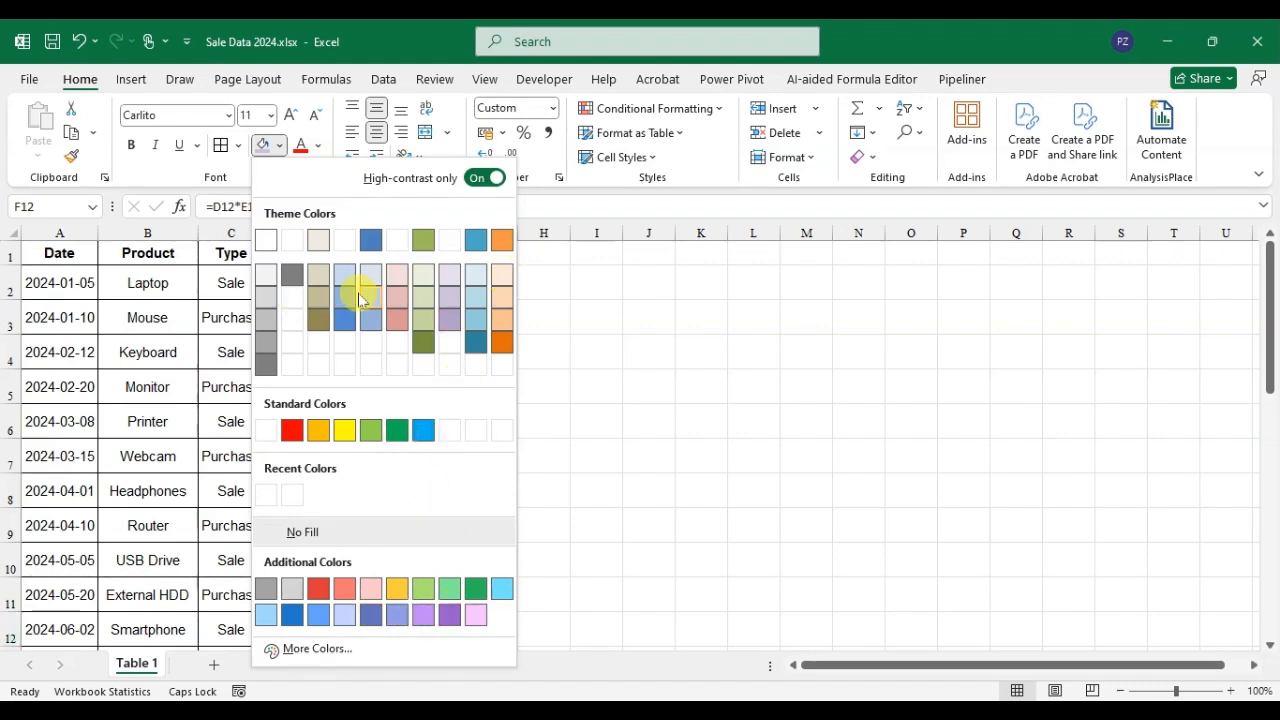
pyautogui.click(500, 316)
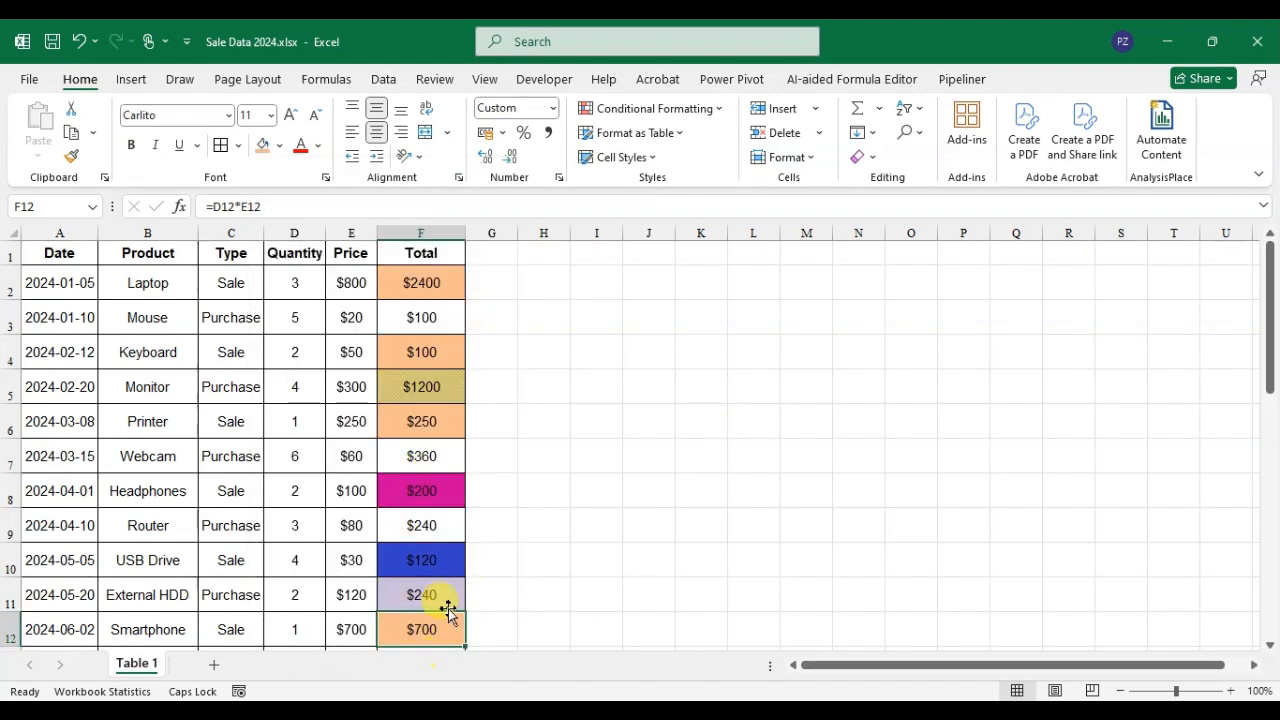
pyautogui.click(486, 603)
pyautogui.click(423, 628)
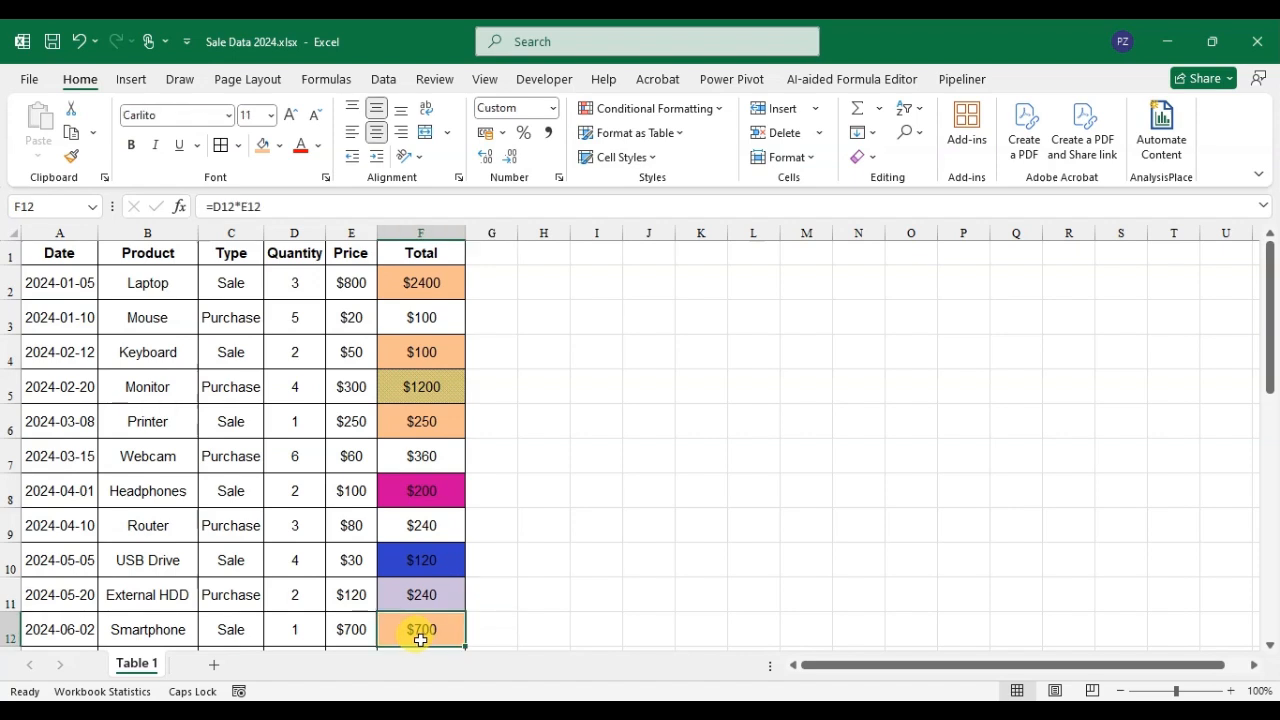
# Fill the Webcam total in cell F7 with the standard light blue color
pyautogui.click(435, 450)
pyautogui.click(279, 145)
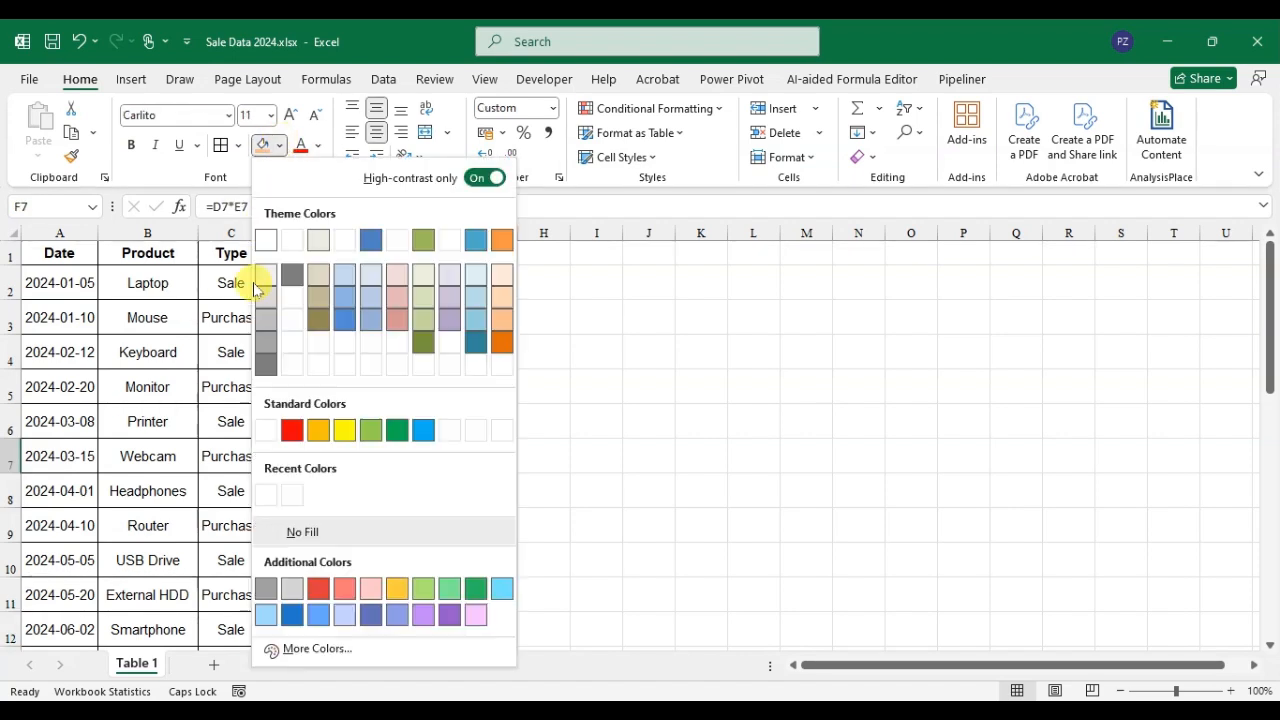
pyautogui.click(421, 432)
pyautogui.click(594, 560)
pyautogui.click(432, 456)
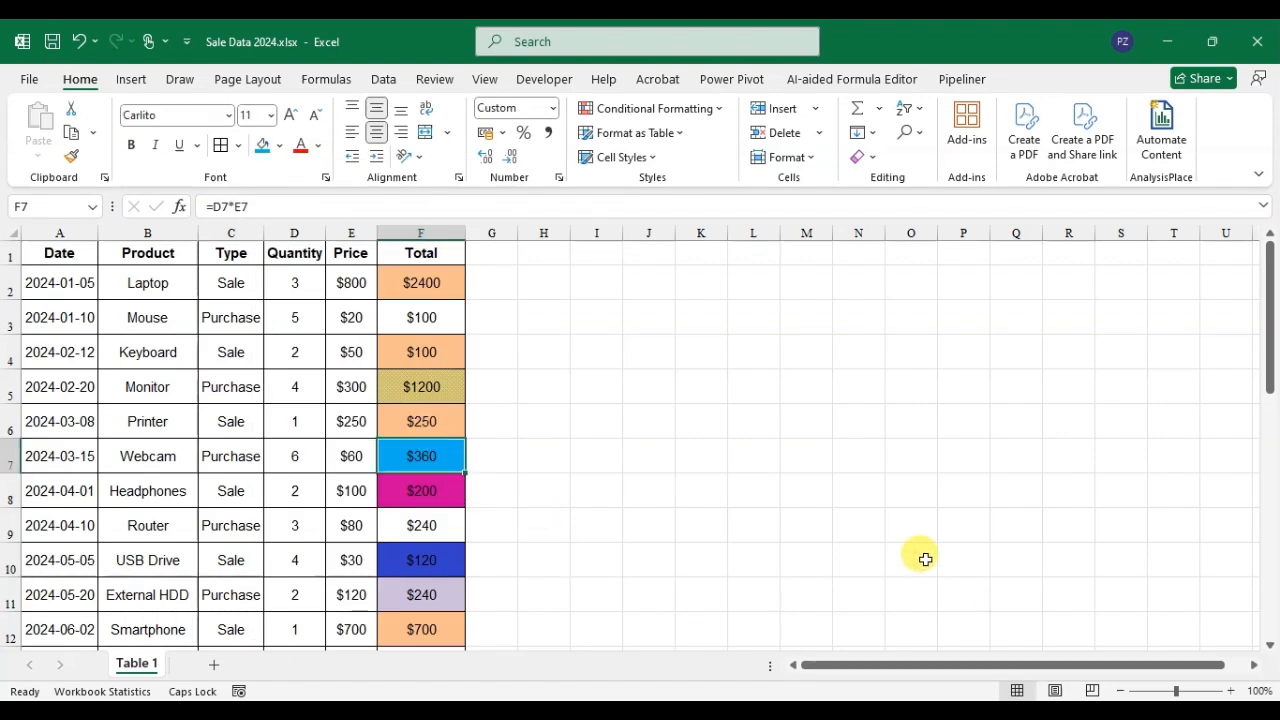